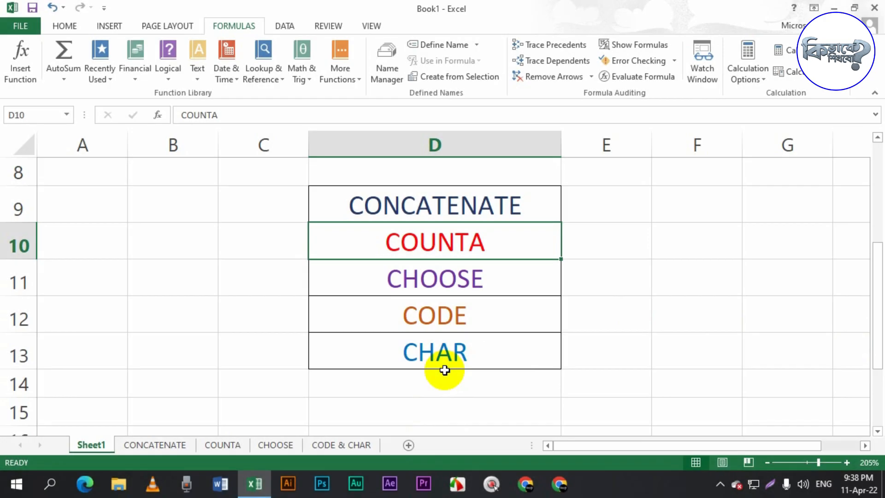
- Open the CONCATENATE sheet and examine the phone numbers in column C
left_click(156, 445)
key("ctrl+Home")
left_click(176, 179)
left_click(175, 166)
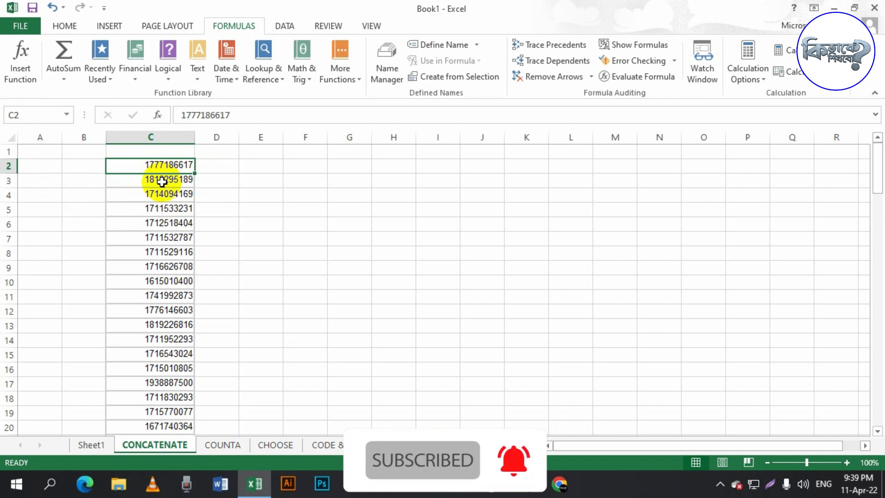
left_click(151, 137)
left_click(172, 210)
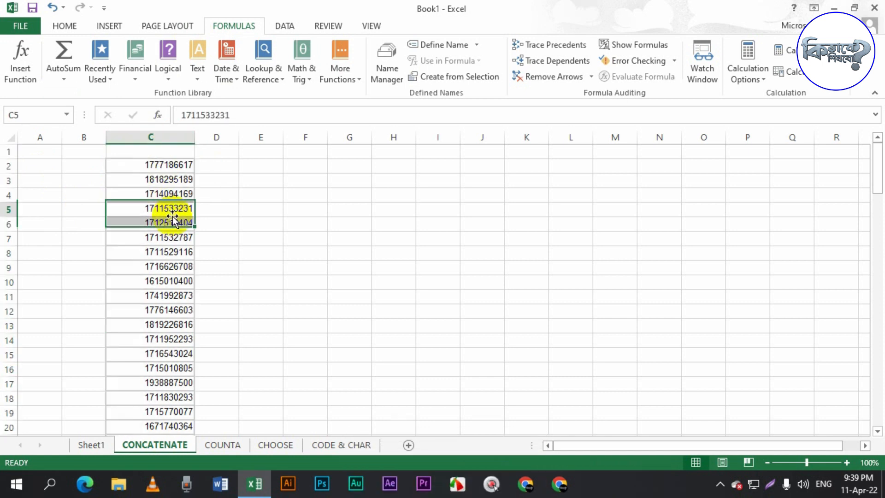
- Enter 0 in B2 and fill it down column B alongside every phone number to row 110
left_click(99, 169)
type("0")
key("Return")
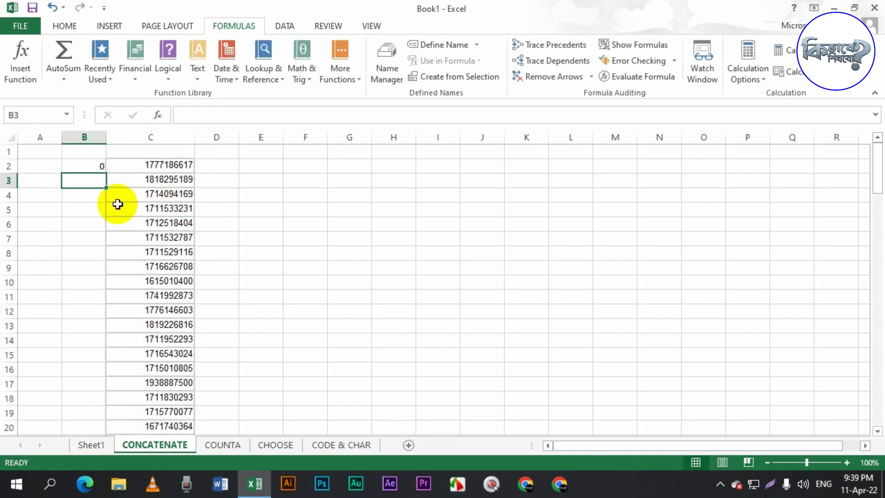
left_click(99, 166)
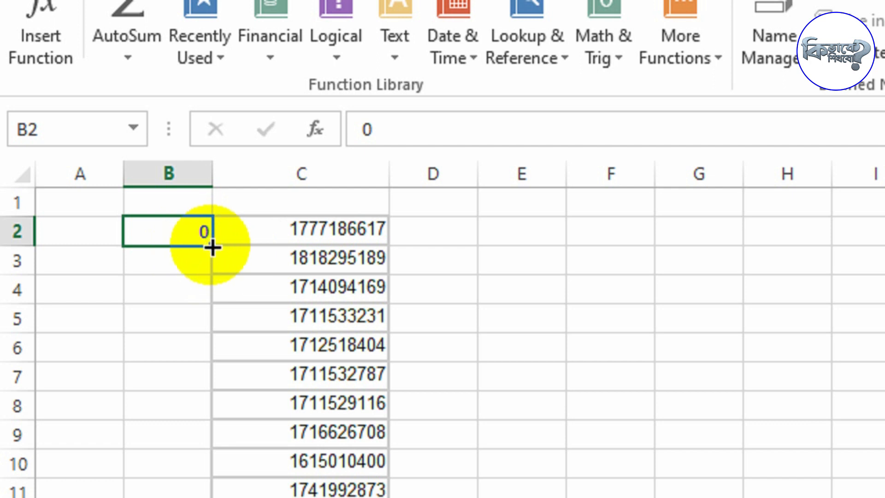
left_click_drag(211, 248, 211, 247)
double_click(211, 247)
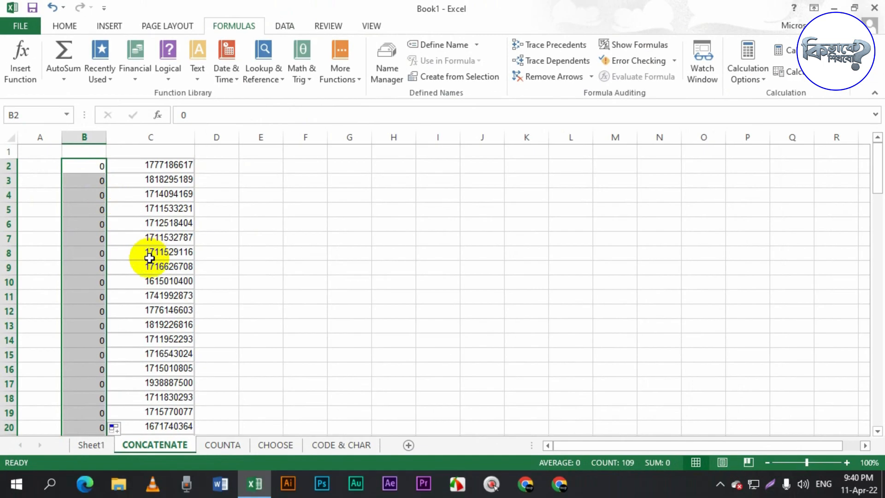
scroll(304, 433, "down", 4)
scroll(152, 276, "down", 20)
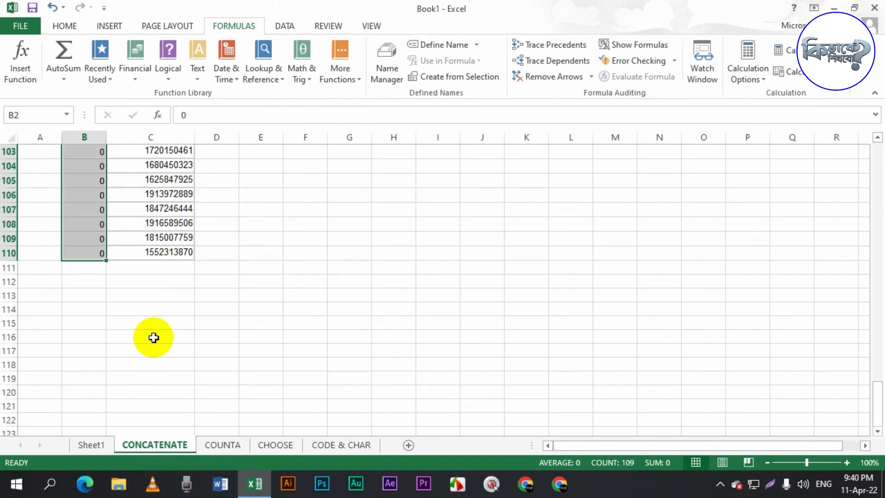
scroll(152, 337, "up", 5)
scroll(148, 340, "down", 1)
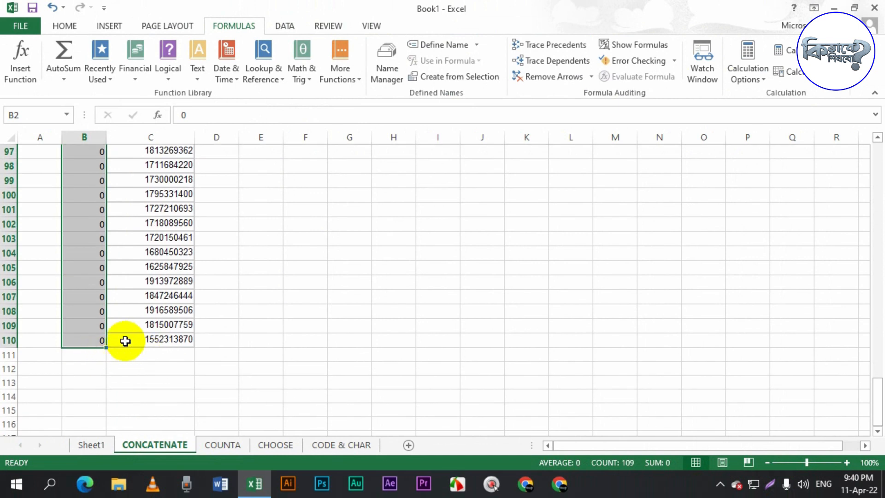
scroll(164, 340, "up", 4)
key("ctrl+Home")
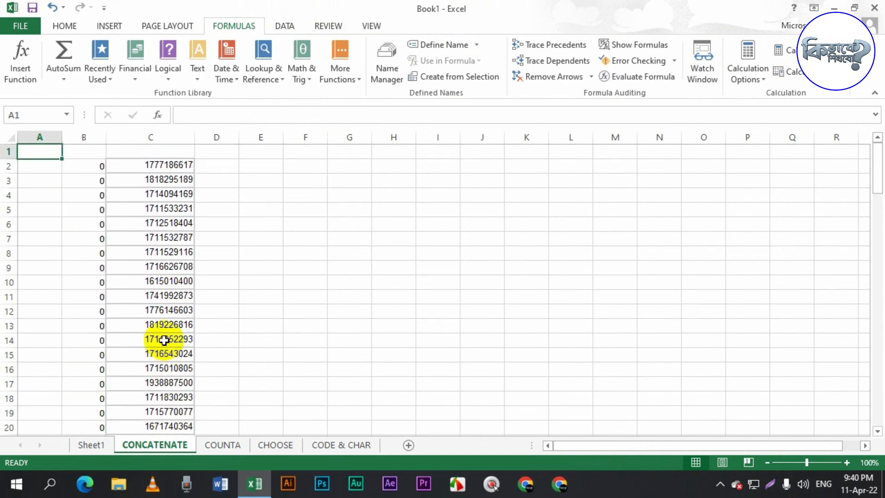
- Widen column D and enter =CONCATENATE(B2,C2) in D2 to join the zero and the number
left_click_drag(217, 253, 217, 239)
left_click_drag(234, 145, 335, 139)
left_click(230, 167)
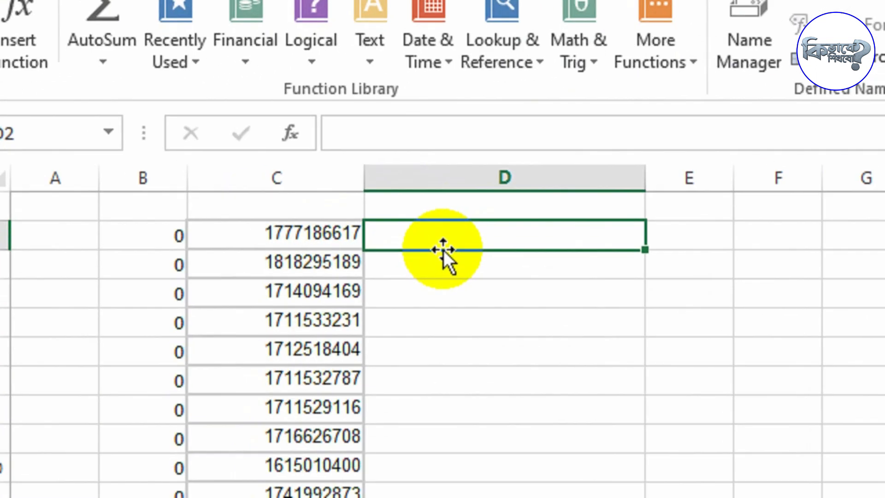
type("=")
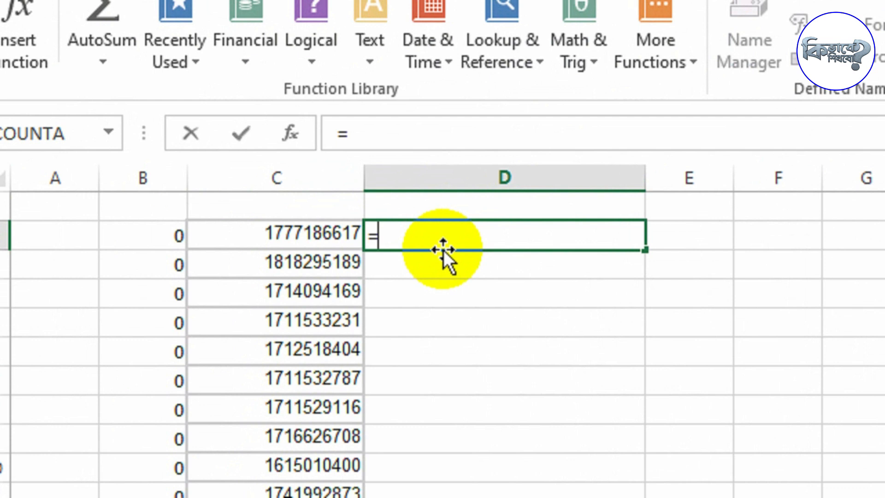
type("CON")
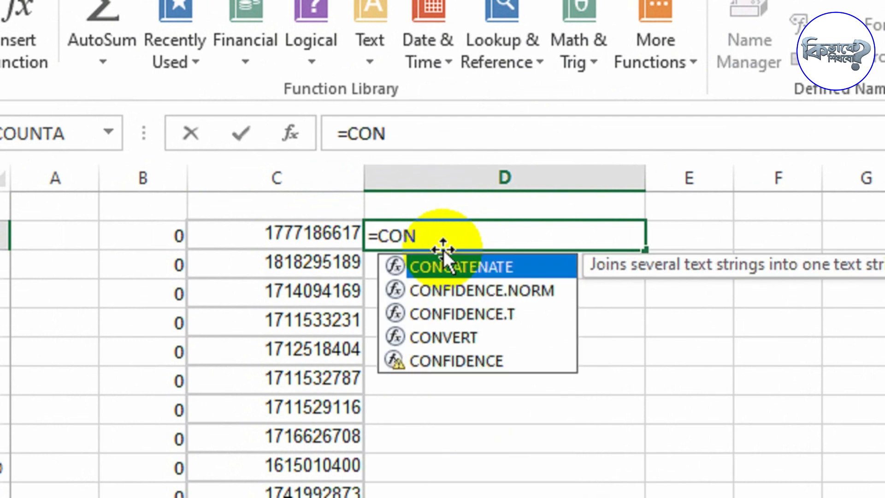
double_click(503, 266)
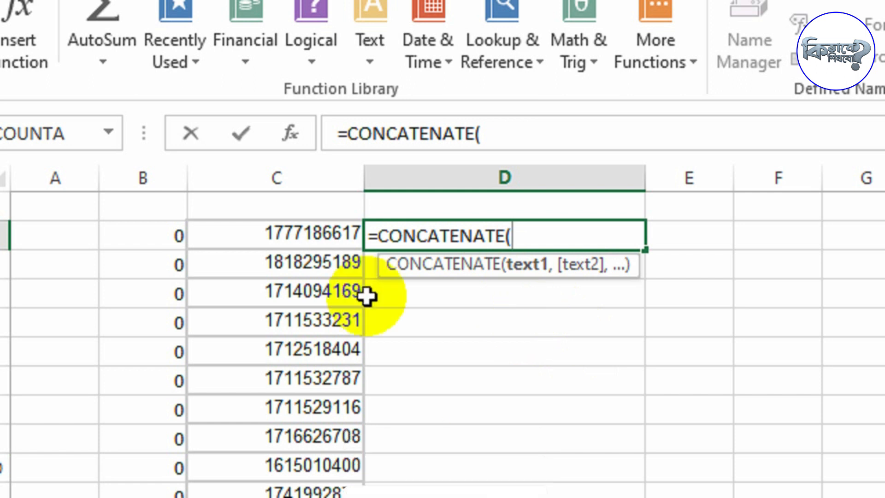
left_click(192, 235)
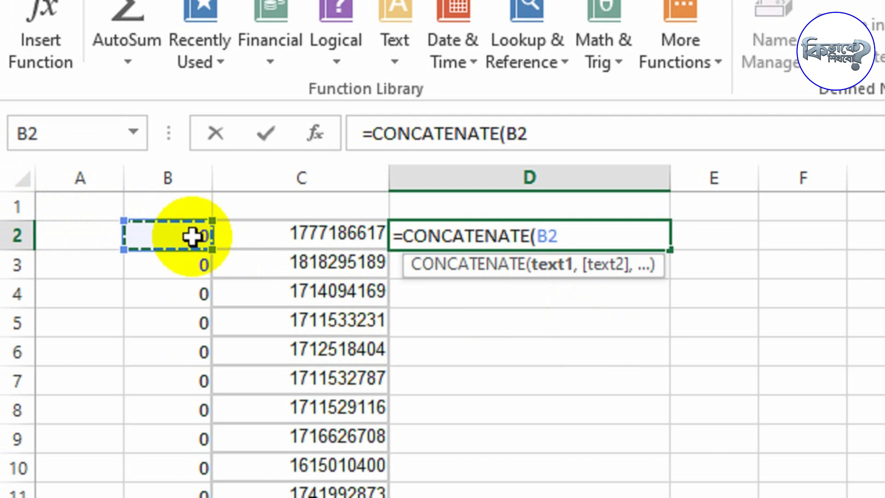
type(",")
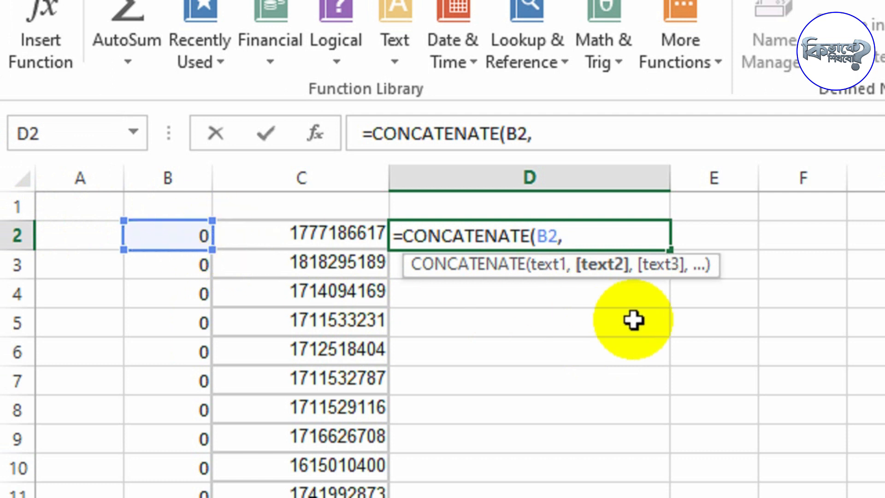
left_click(306, 234)
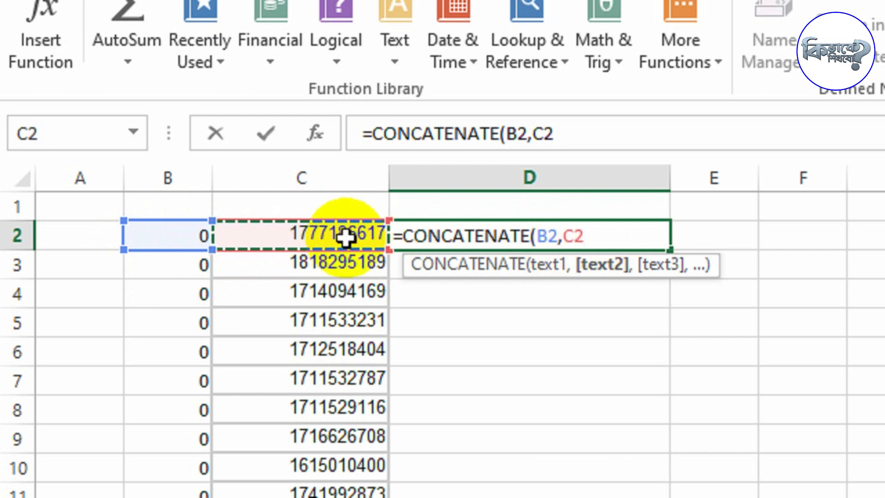
type(")")
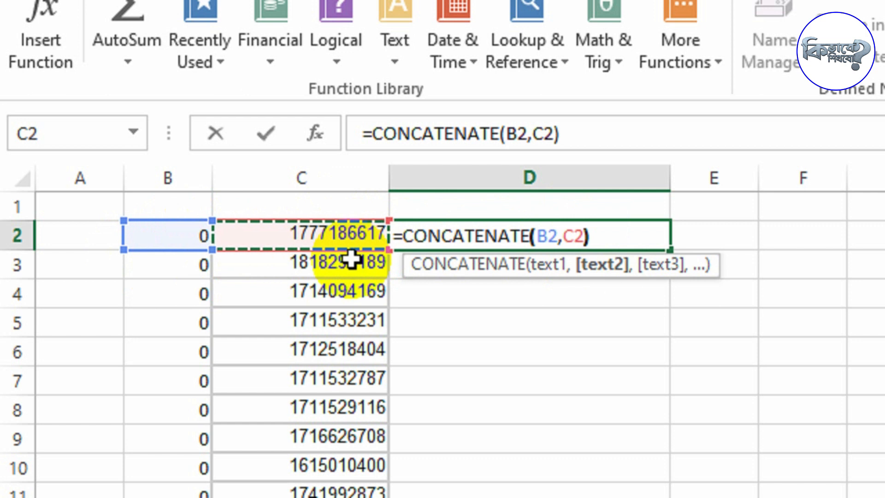
key("Return")
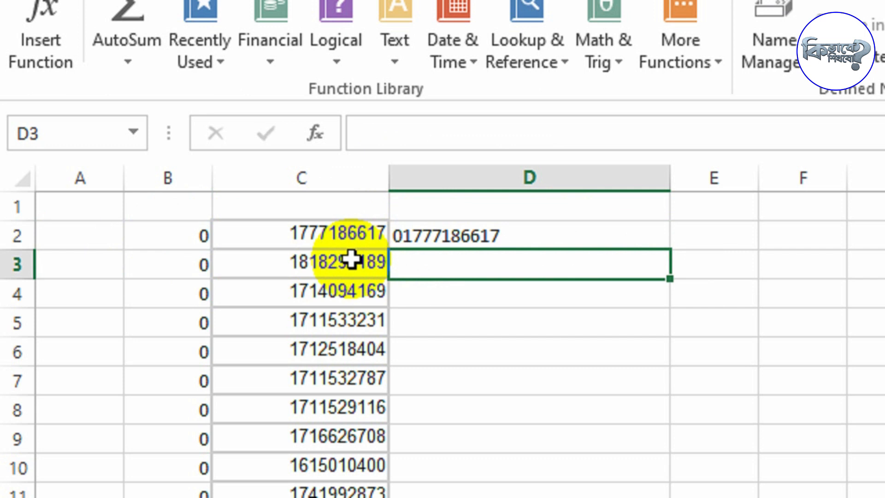
- Replace B2 with the text MD and C2 with a sample first name to test the formula
key("Up")
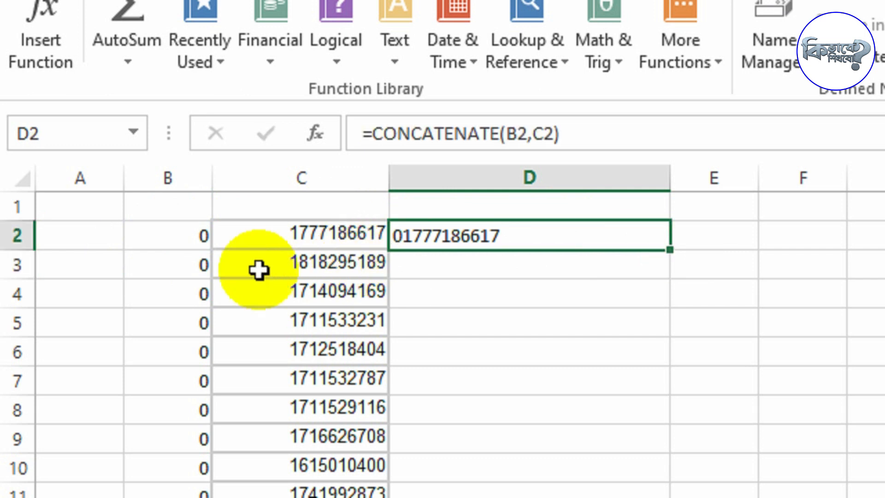
key("Left")
key("Left")
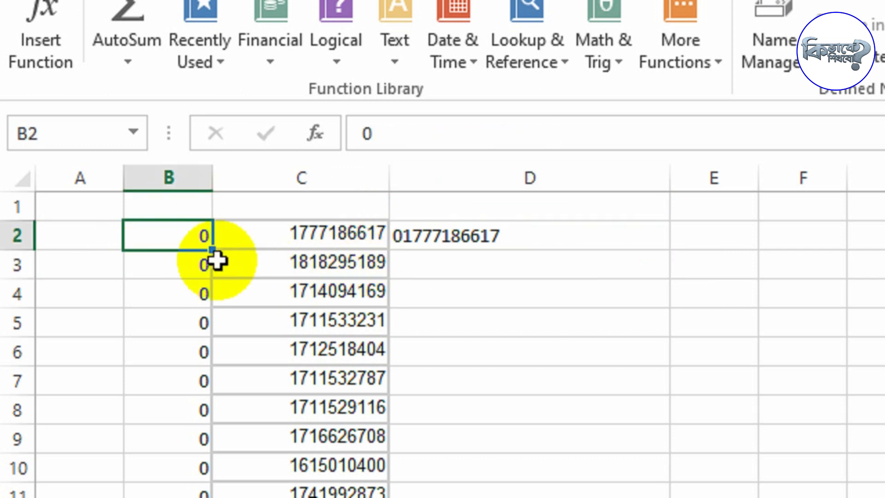
left_click(339, 239)
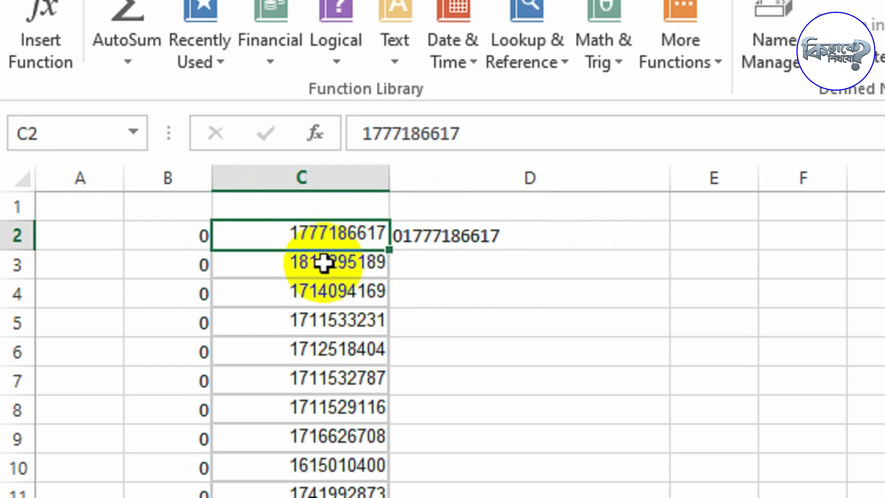
left_click(186, 238)
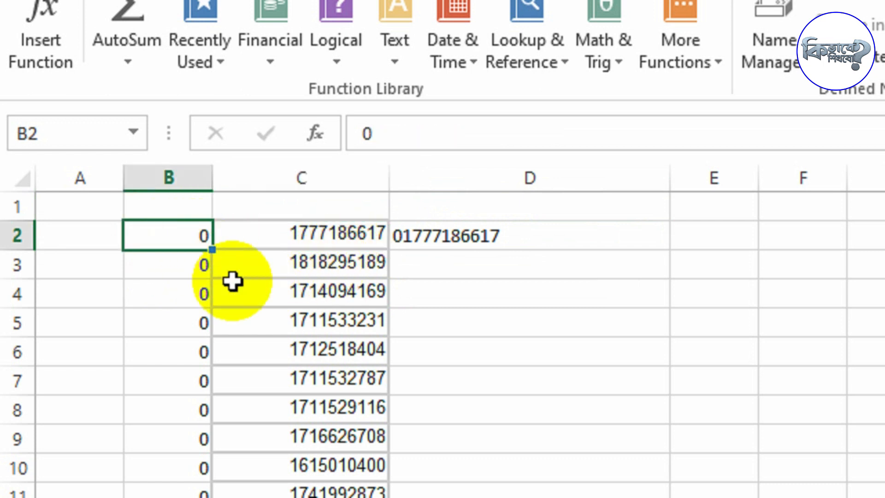
type("MD")
left_click(347, 242)
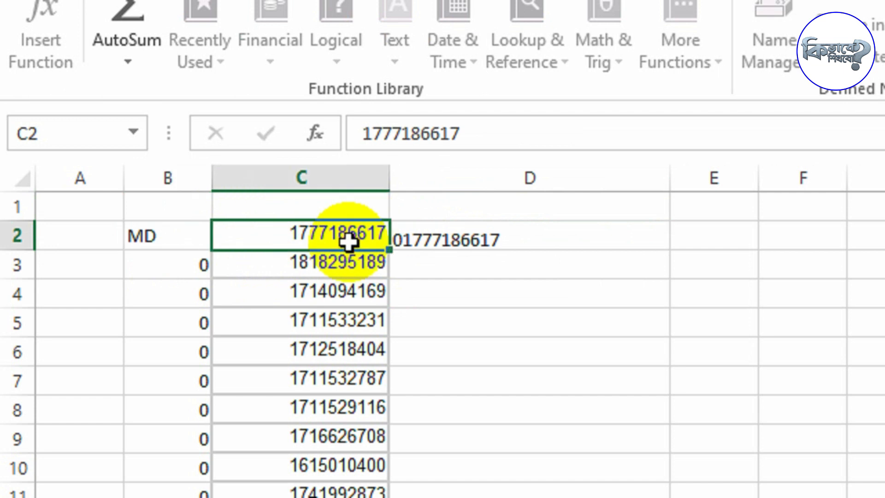
type("Rashed")
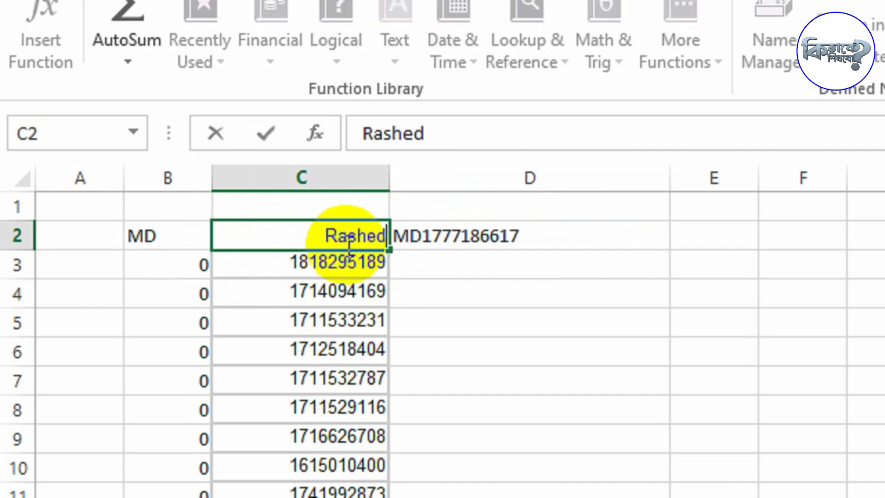
key("Return")
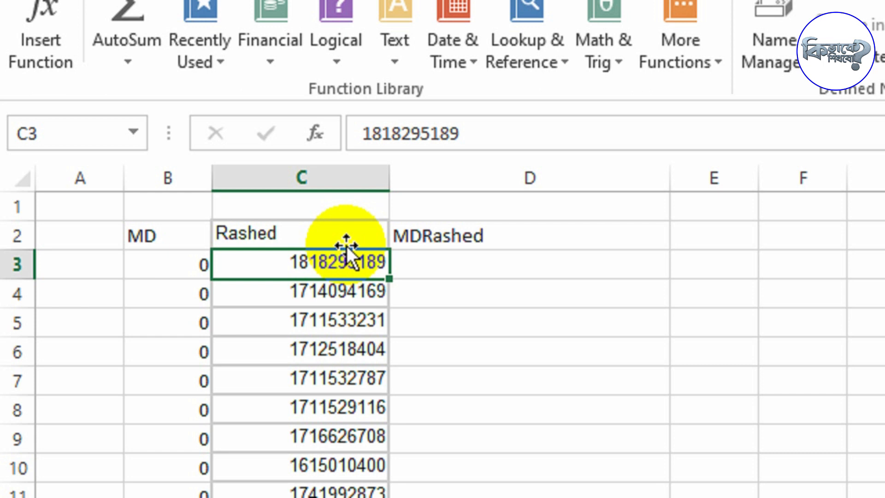
- Fill the CONCATENATE formula from D2 down through the rest of column D
left_click(427, 243)
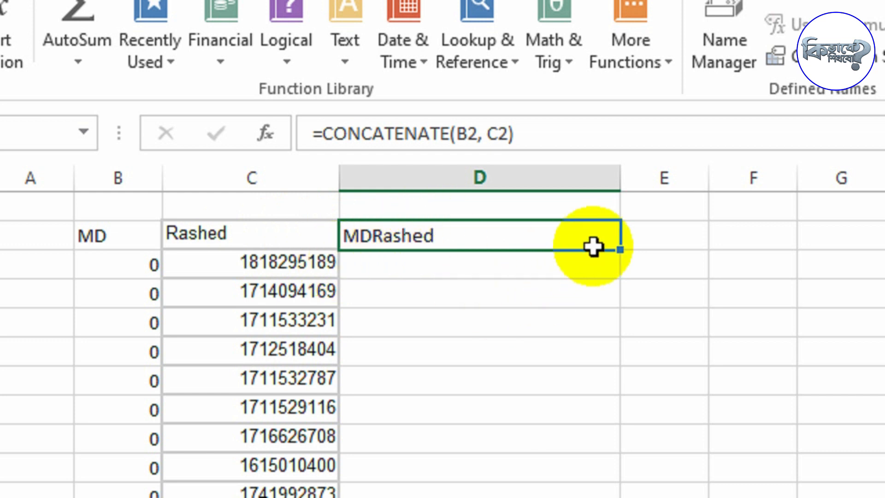
double_click(620, 249)
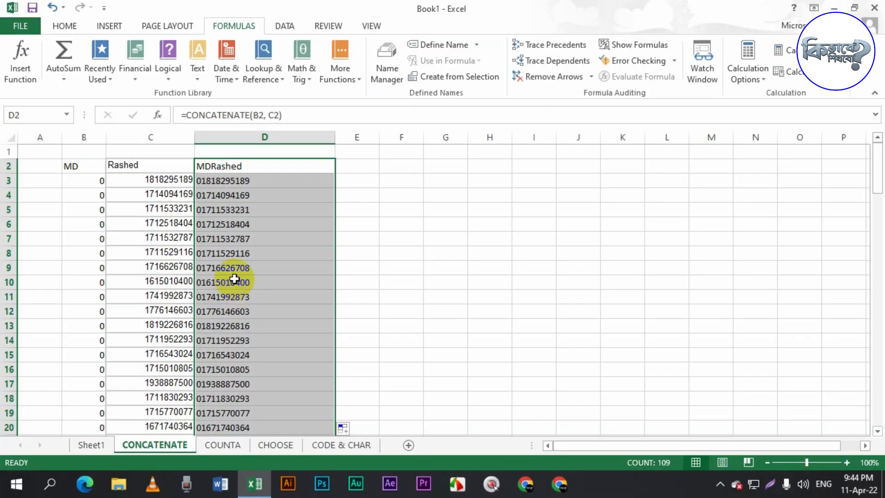
scroll(450, 262, "down", 1)
left_click(222, 256)
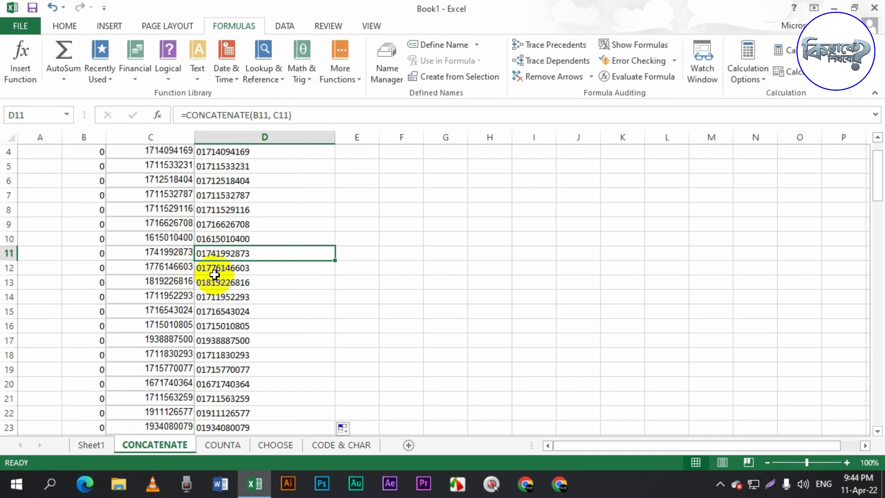
scroll(232, 295, "up", 1)
scroll(229, 283, "down", 1)
scroll(226, 288, "down", 12)
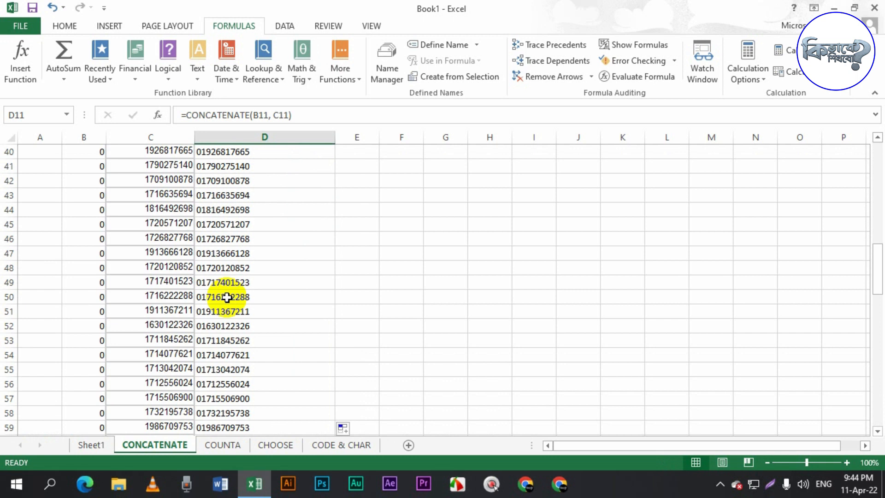
- Switch to the COUNTA sheet and scroll through the number list in column B
left_click(221, 428)
left_click(222, 444)
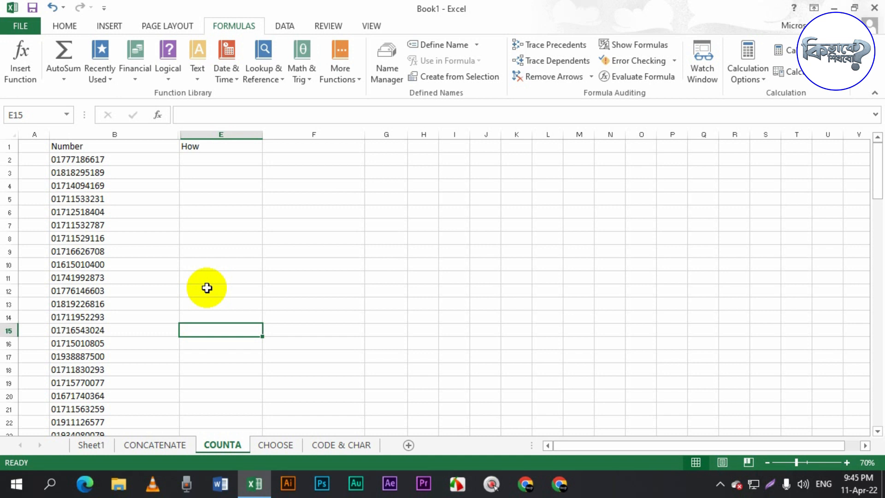
left_click(7, 147)
scroll(88, 223, "down", 4)
scroll(111, 161, "up", 4)
scroll(134, 276, "down", 12)
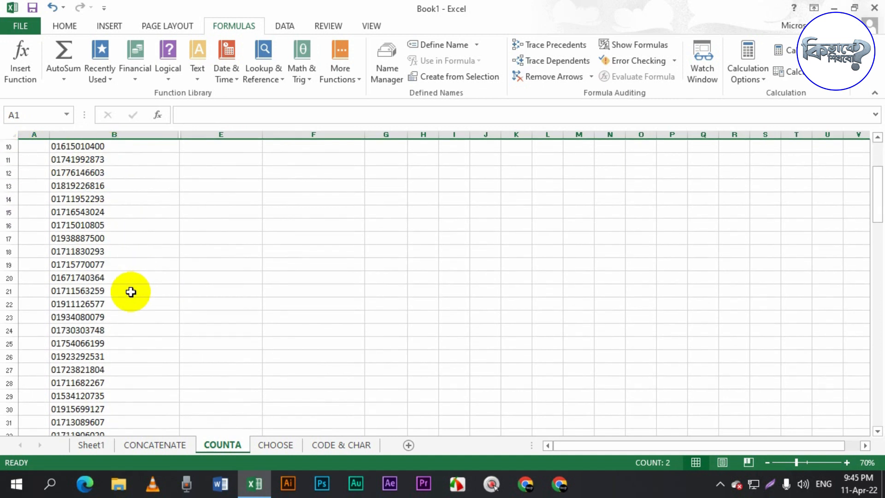
scroll(111, 360, "down", 20)
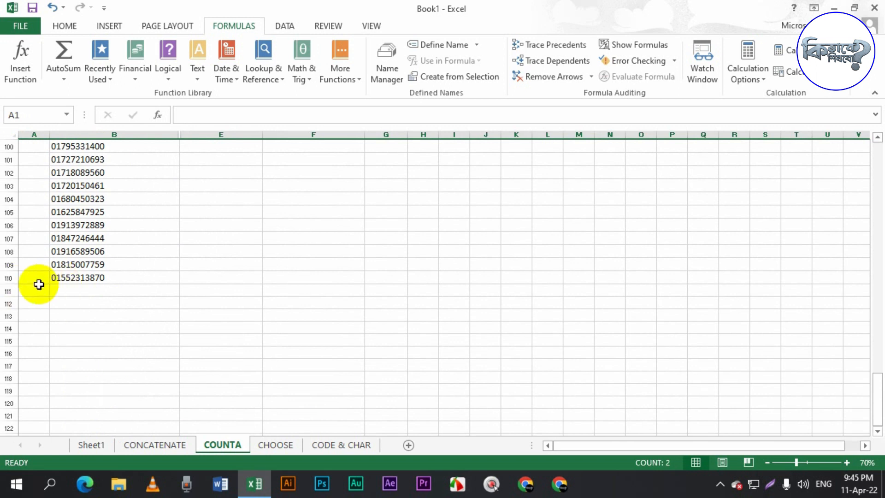
scroll(127, 281, "up", 16)
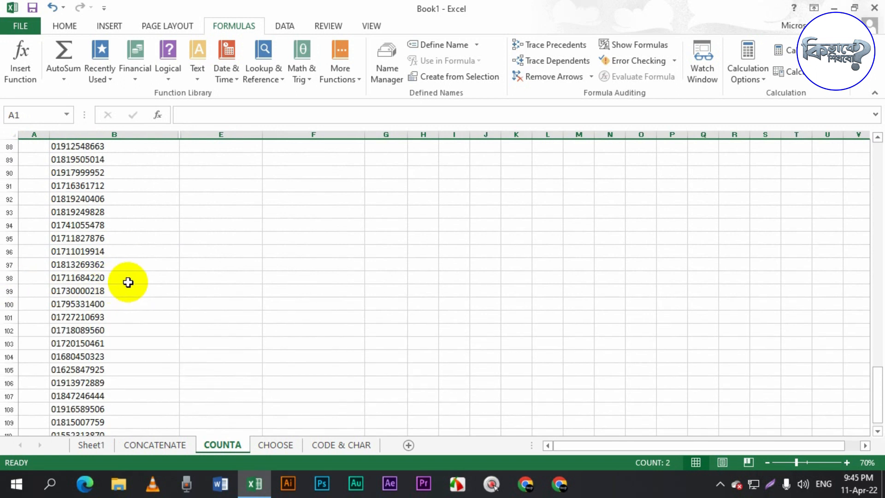
scroll(127, 281, "up", 17)
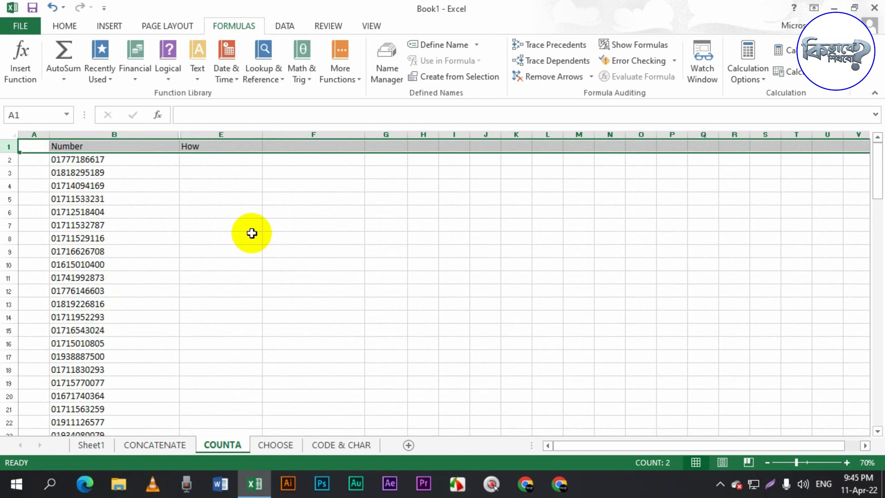
- Enter =COUNTA(B2:B110) in E2 to count the entries in the number list
left_click(218, 158)
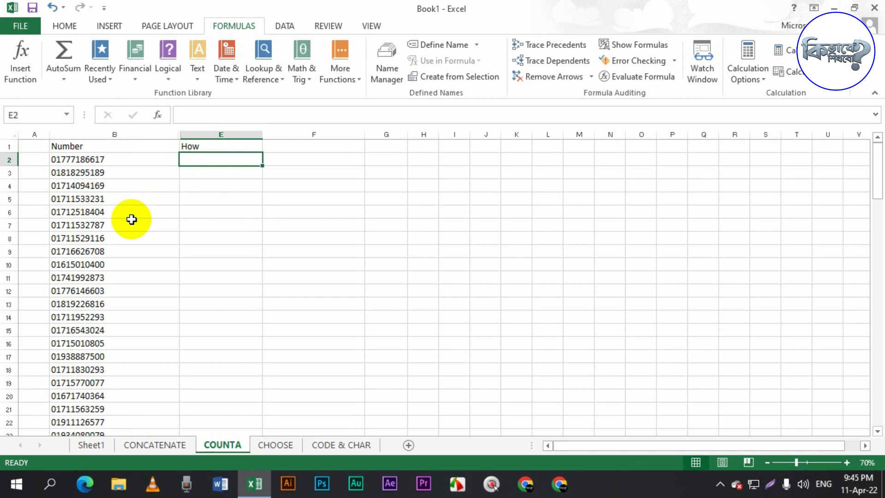
type("=")
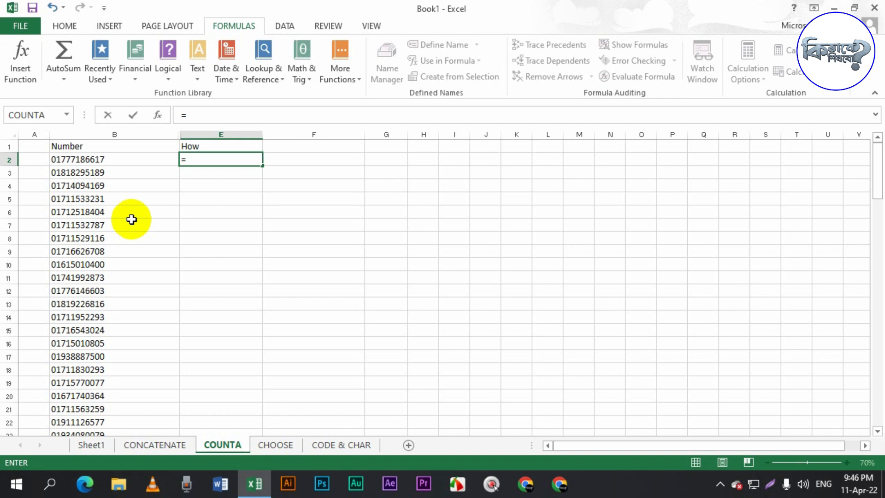
type("coun")
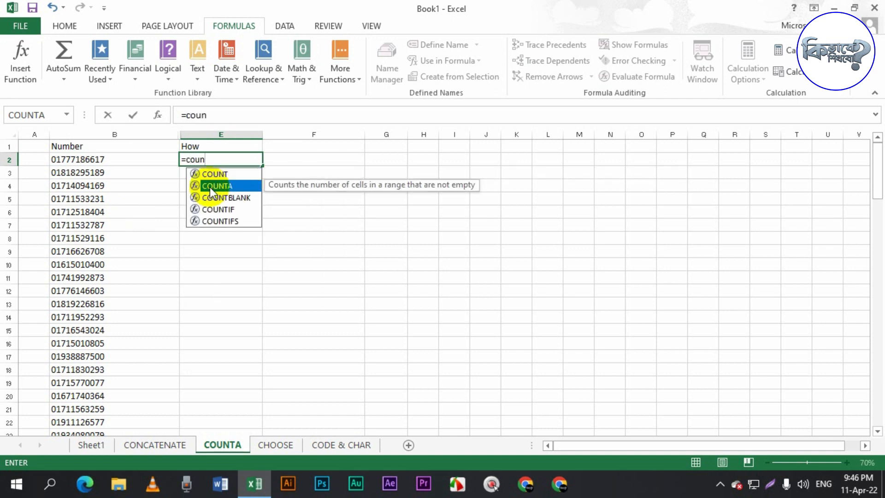
double_click(215, 186)
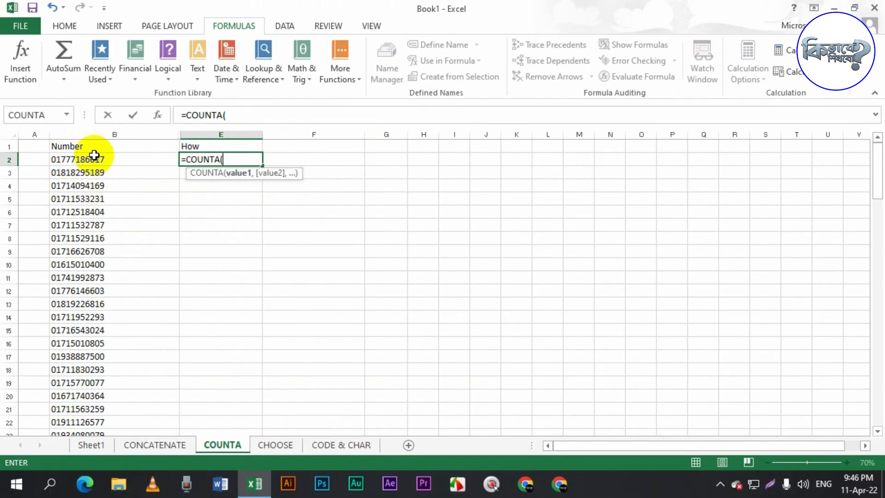
left_click_drag(113, 158, 132, 401)
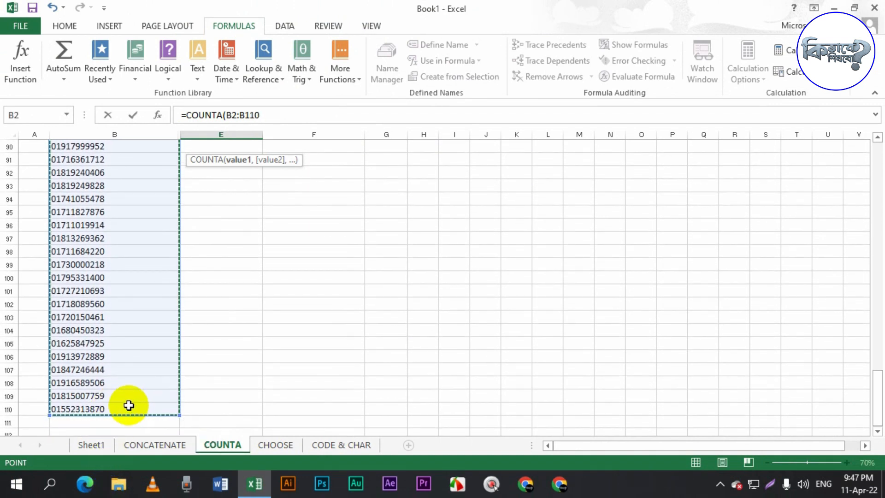
scroll(131, 376, "up", 17)
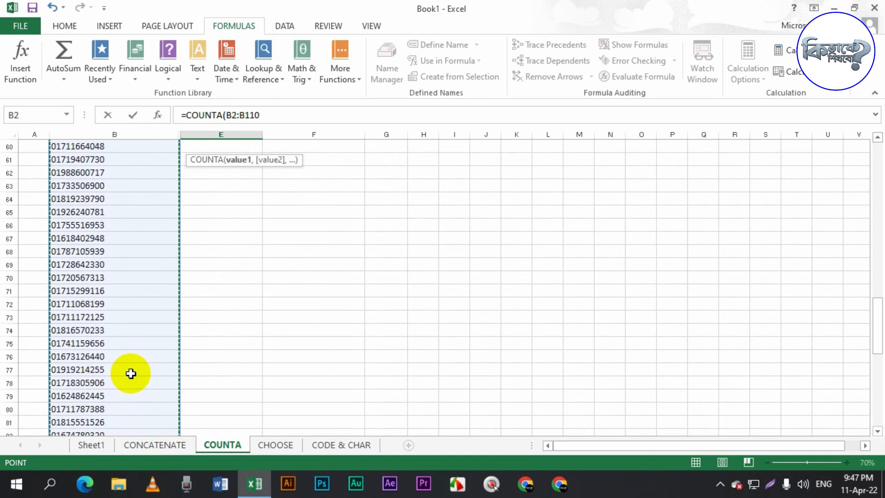
scroll(131, 376, "up", 13)
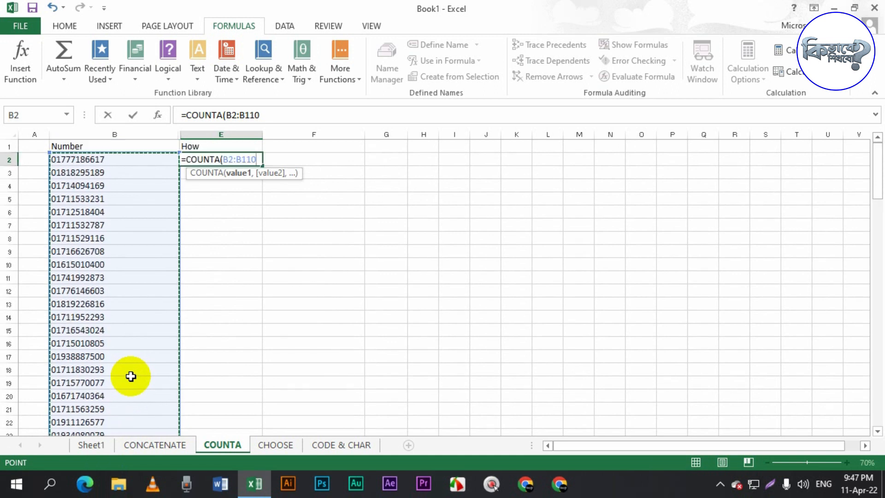
type(")")
key("Return")
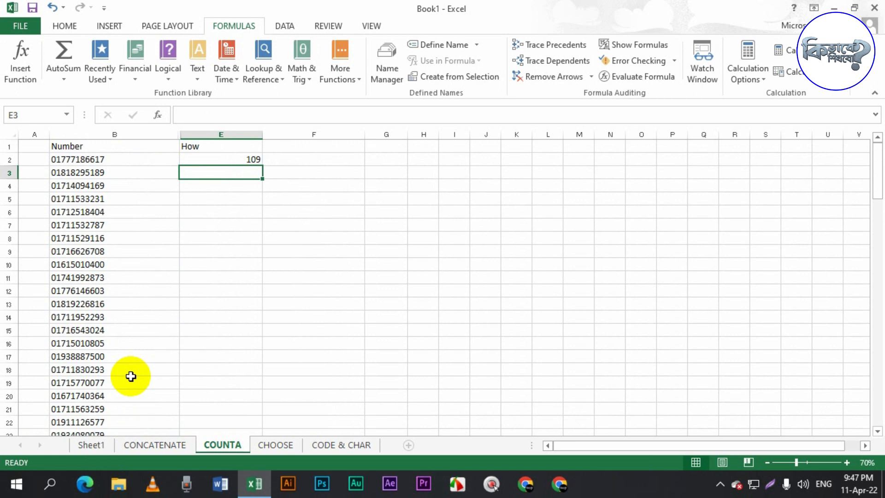
- Clear the numbers in cells B8 and B5 of the list
left_click(94, 235)
key("BackSpace")
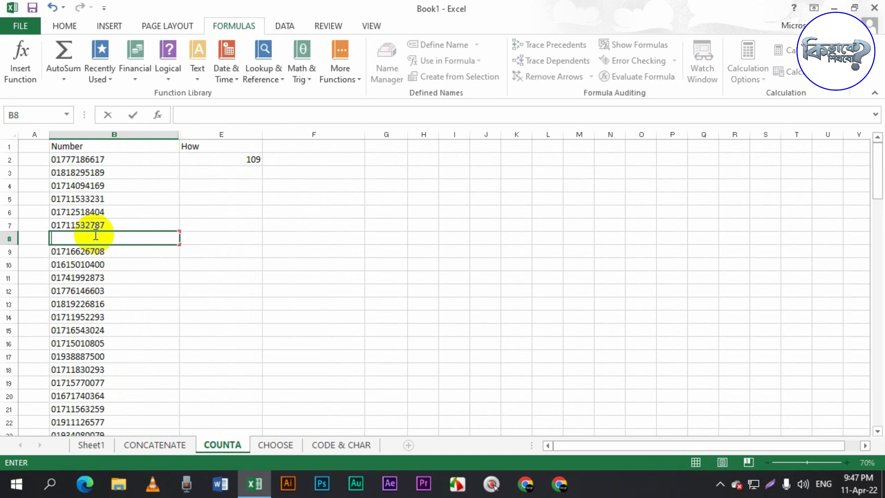
key("Return")
left_click(102, 240)
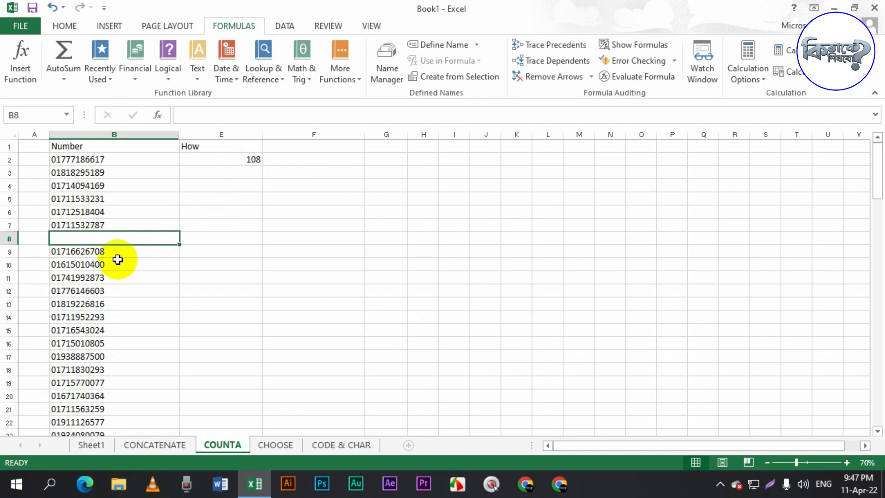
left_click(95, 199)
key("BackSpace")
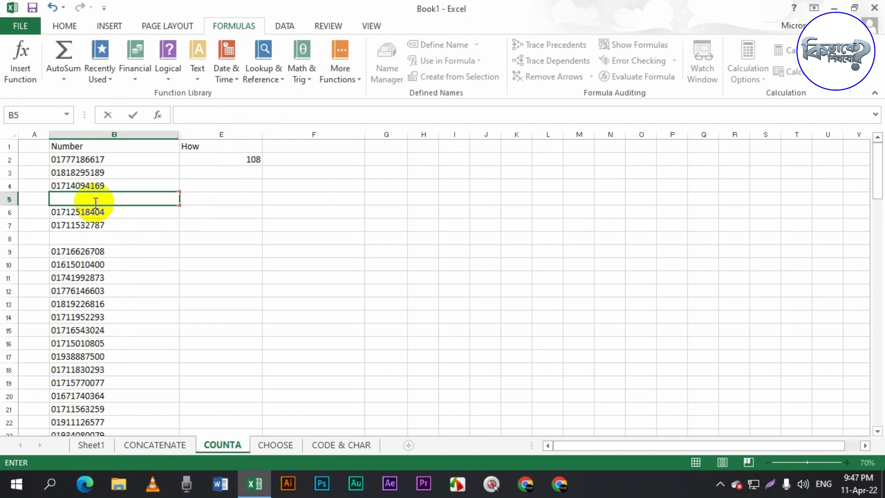
key("Return")
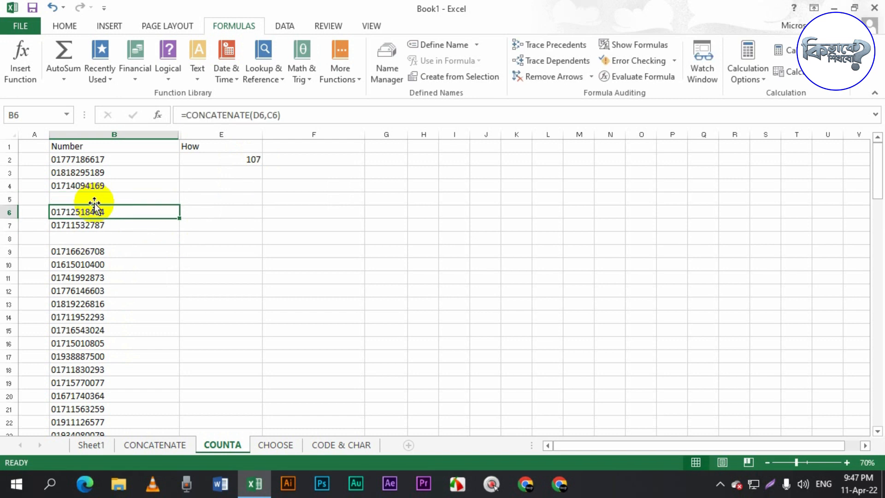
- Enter 1 in the emptied cells B5 and B8
left_click(101, 201)
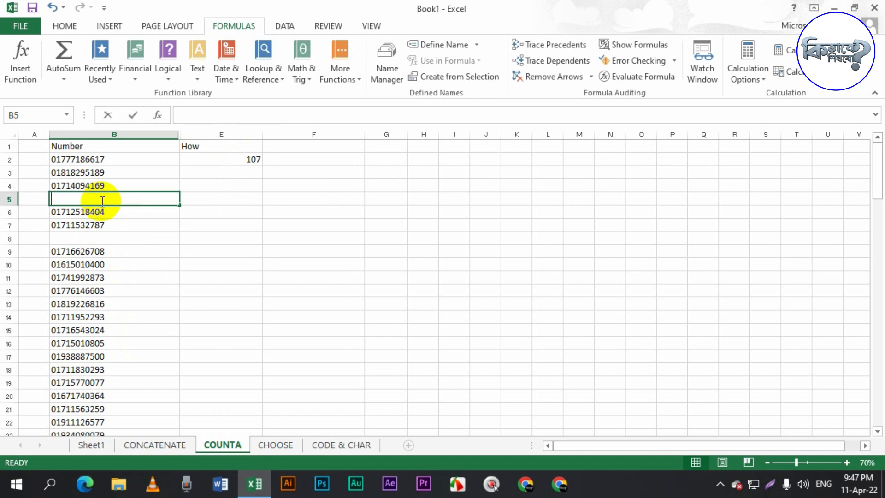
type("1")
key("Return")
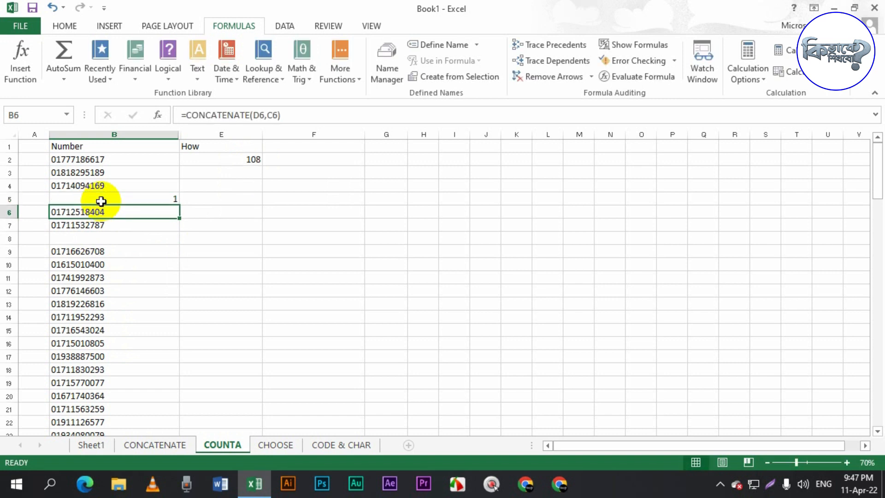
left_click(73, 196)
left_click(115, 238)
type("1")
key("Return")
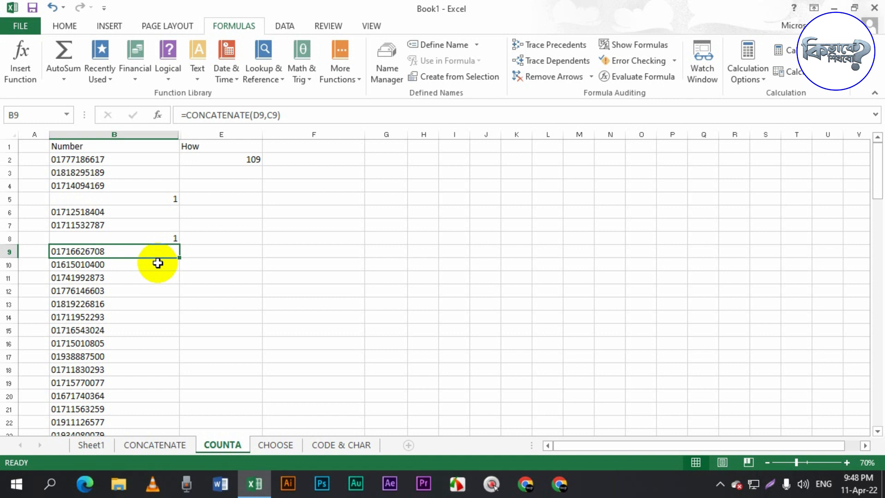
- Switch to the CHOOSE sheet and clear the existing comment formula in E6 and the point in D6
left_click(277, 445)
left_click(253, 305)
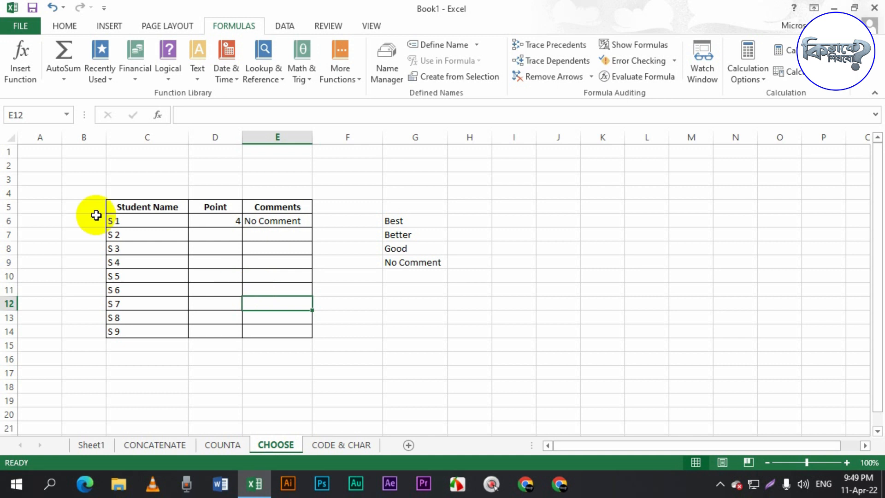
scroll(134, 322, "up", 1)
scroll(204, 314, "up", 2)
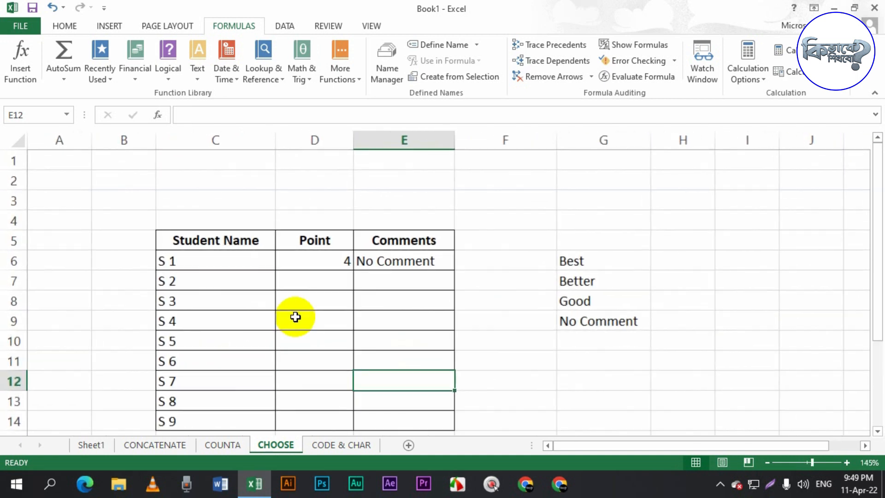
scroll(299, 316, "down", 1)
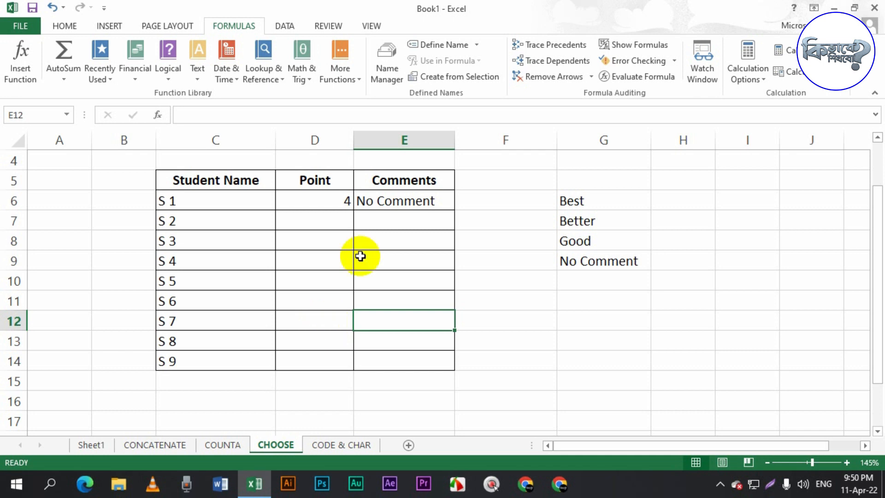
left_click(399, 207)
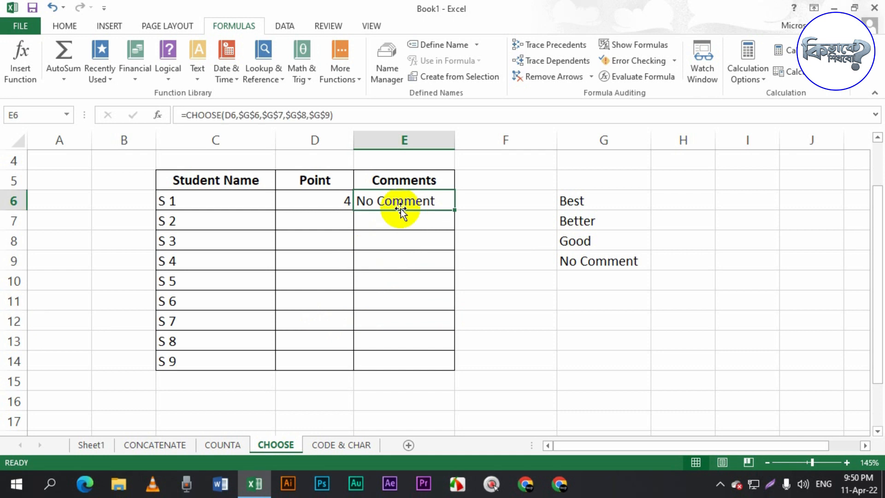
key("Delete")
key("ctrl+z")
key("ctrl+z")
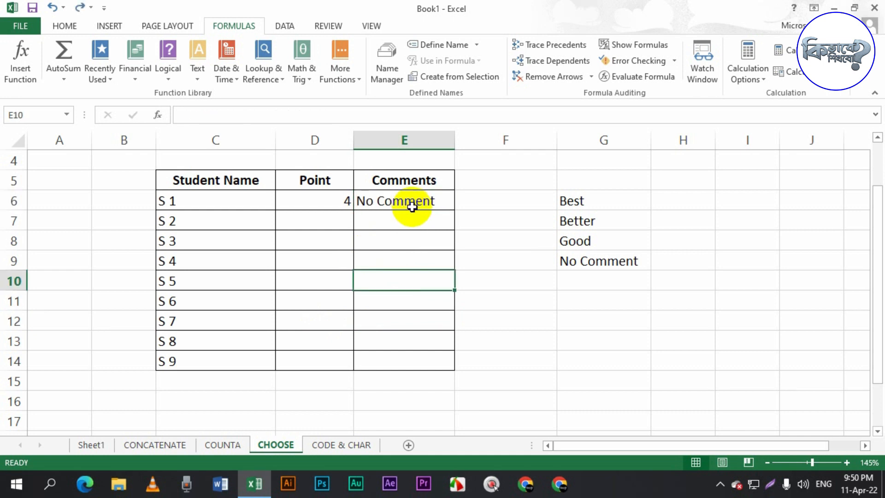
left_click(412, 205)
key("Delete")
left_click(412, 220)
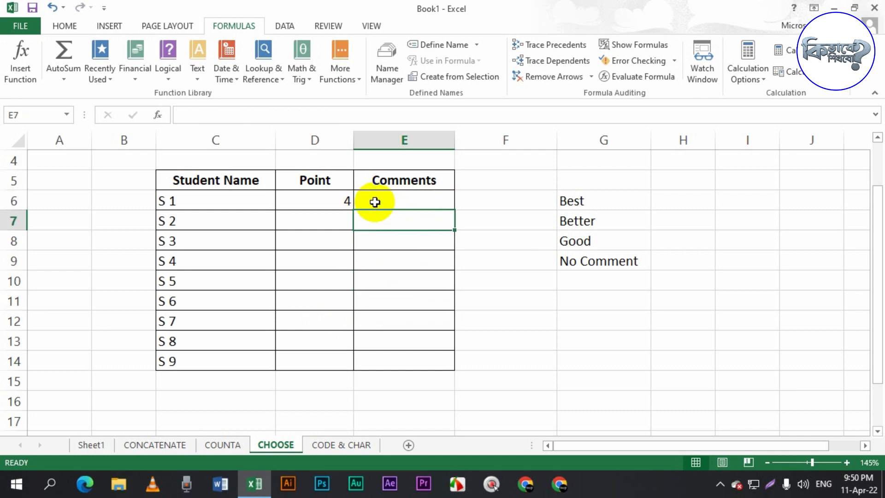
left_click(346, 200)
key("Delete")
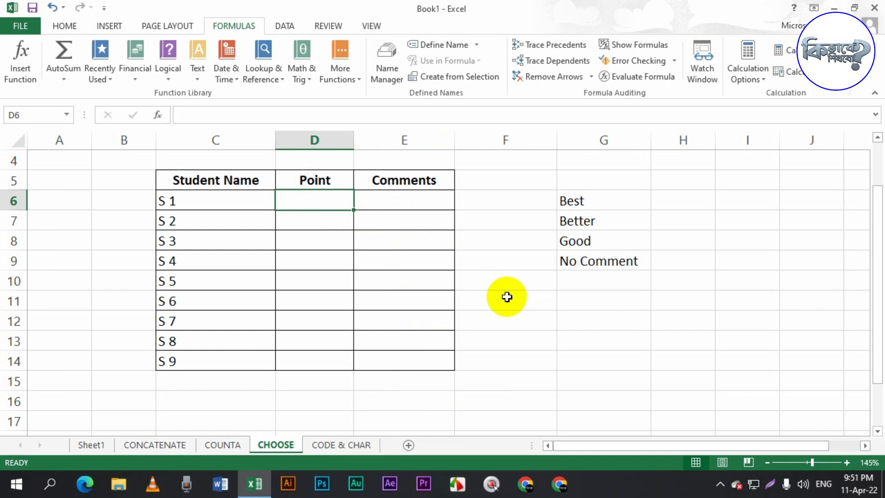
- Enter =CHOOSE(D6,G6,G7,G8,G9) in E6, picking the point cell and the four comment cells
left_click(364, 198)
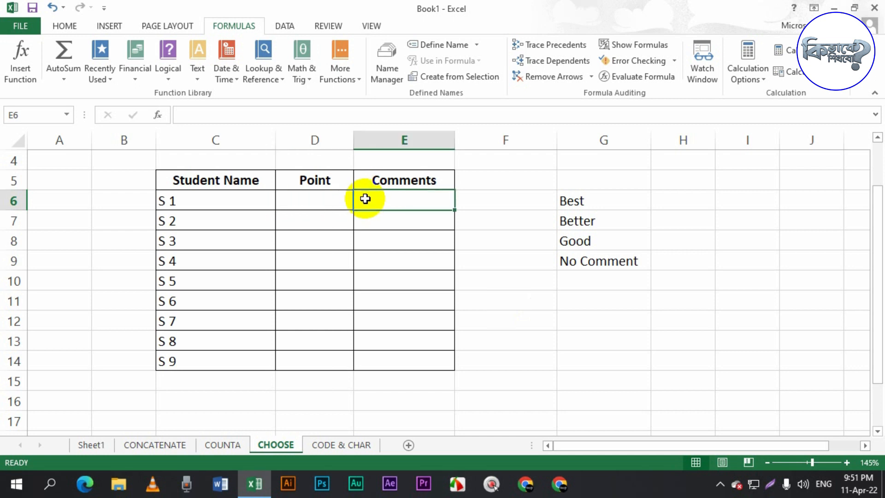
type("=")
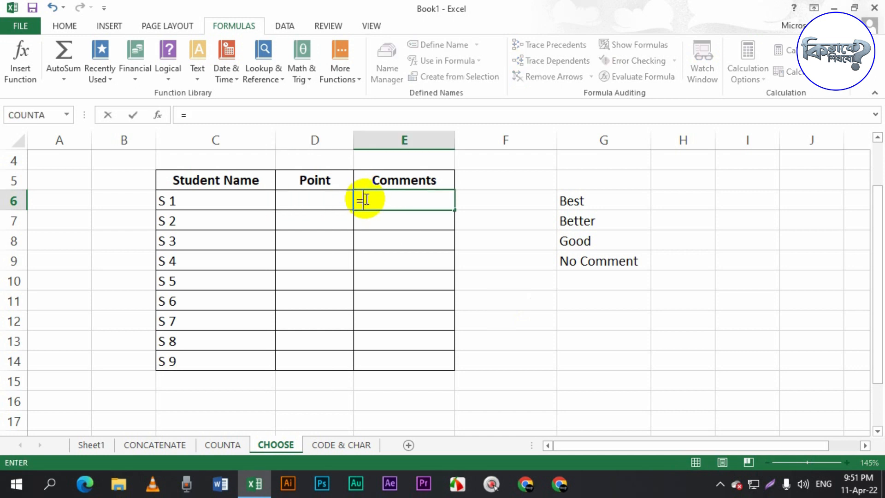
type("CHOO")
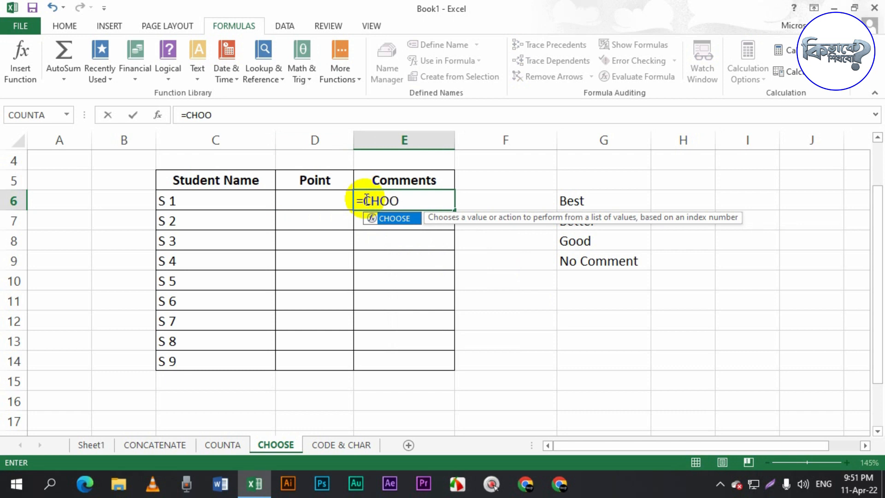
key("Tab")
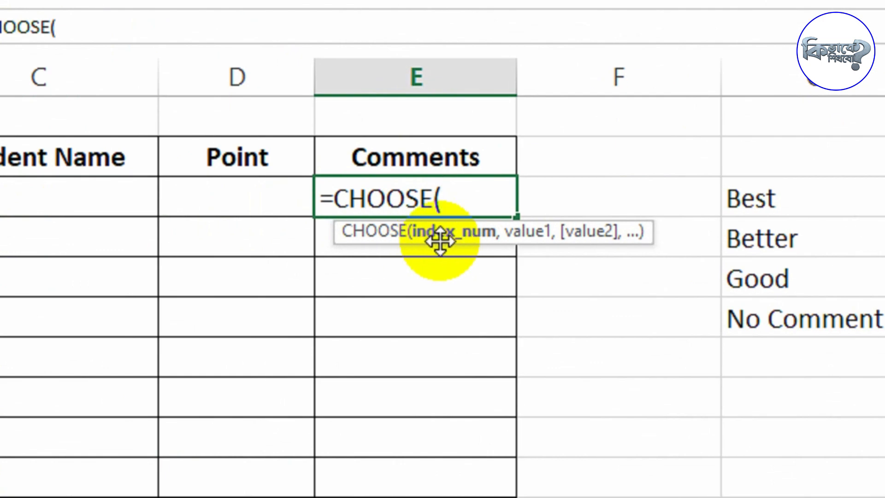
left_click(249, 198)
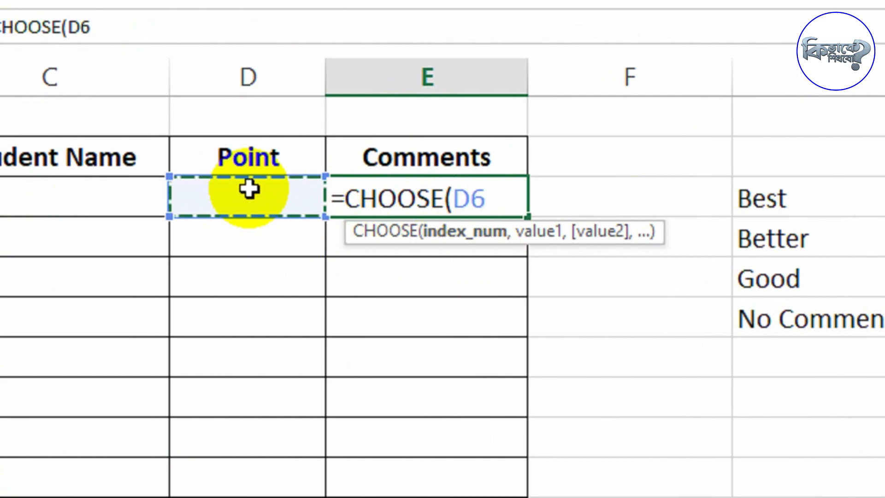
type(",")
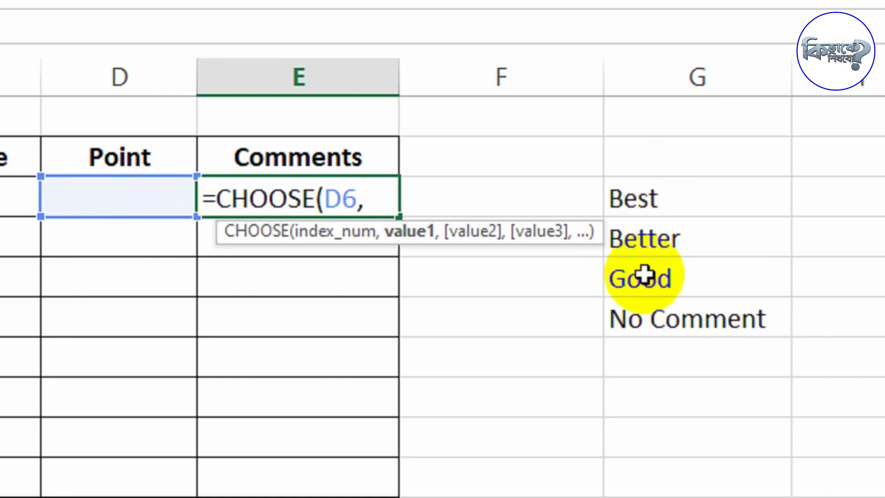
left_click(664, 202)
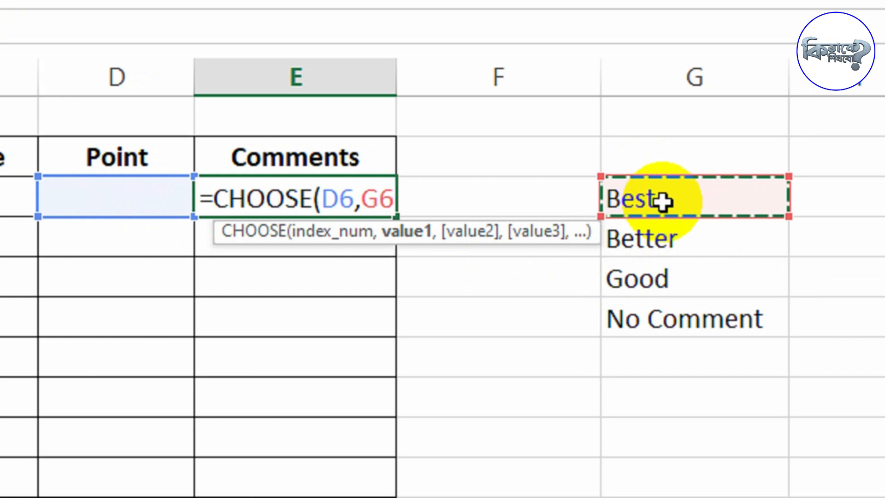
type(",")
left_click(688, 244)
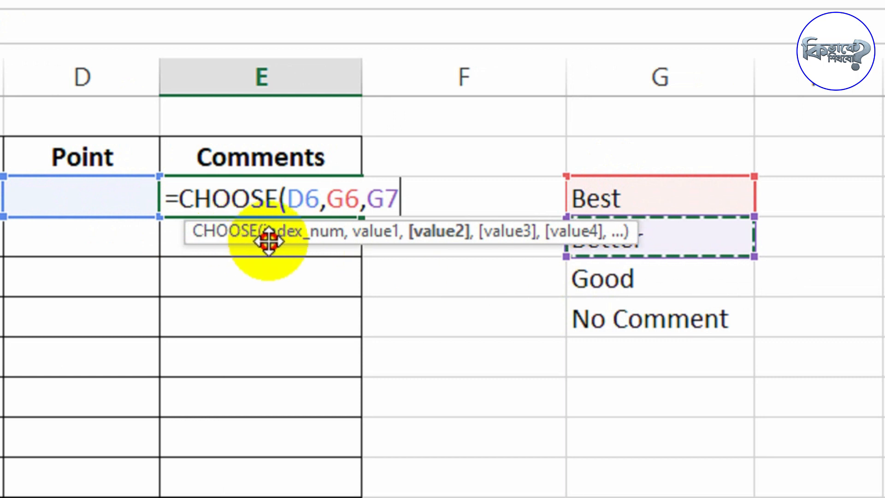
left_click_drag(253, 241, 329, 11)
left_click_drag(330, 84, 327, 122)
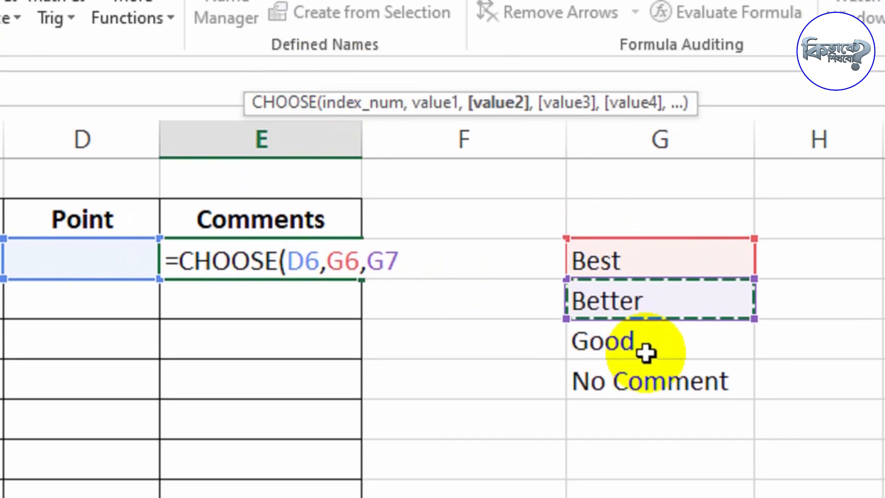
type(",")
left_click(645, 351)
type(",")
left_click(651, 372)
type(",")
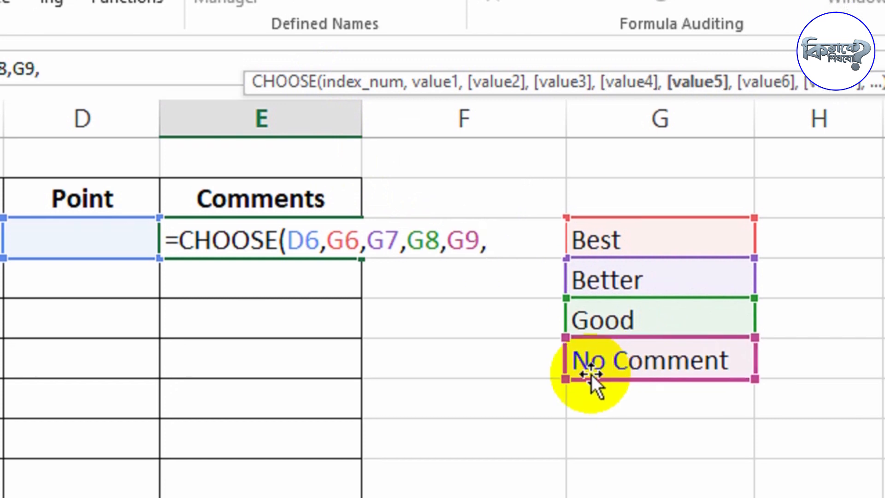
key("BackSpace")
type(")")
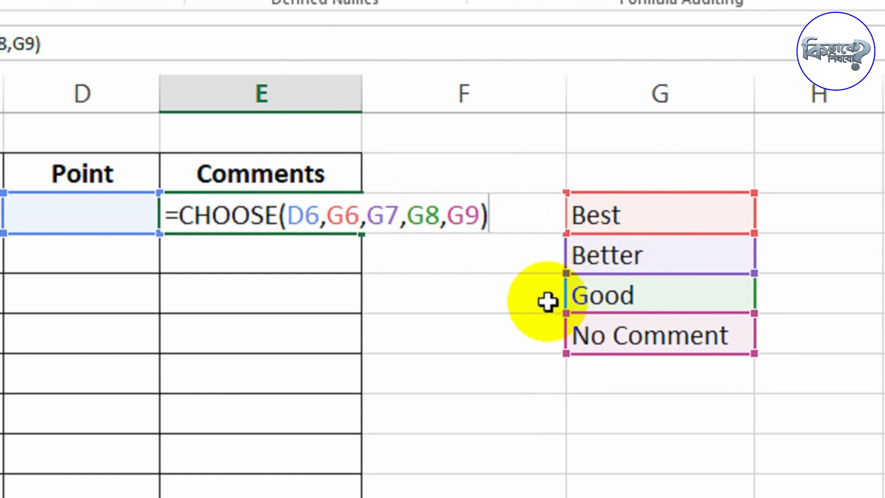
- Make the four comment references in the CHOOSE formula absolute ($G$6, $G$7, $G$8, $G$9) and confirm it
left_click(361, 217)
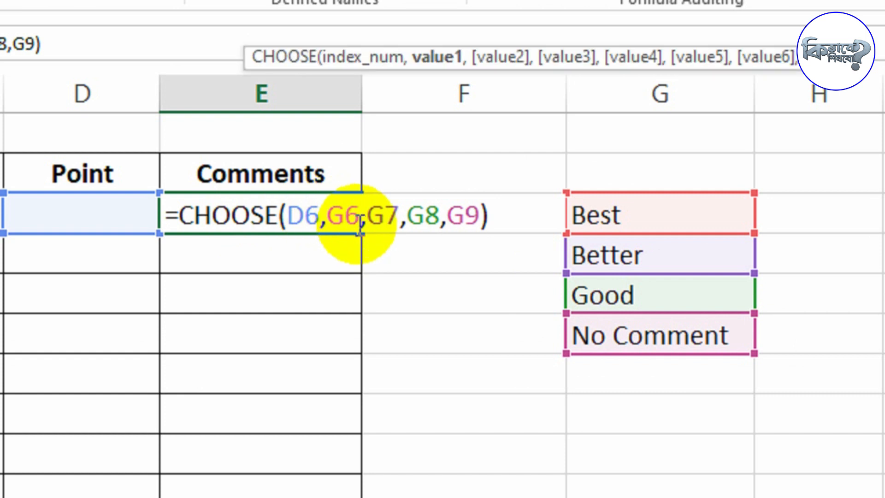
double_click(345, 218)
left_click(345, 219)
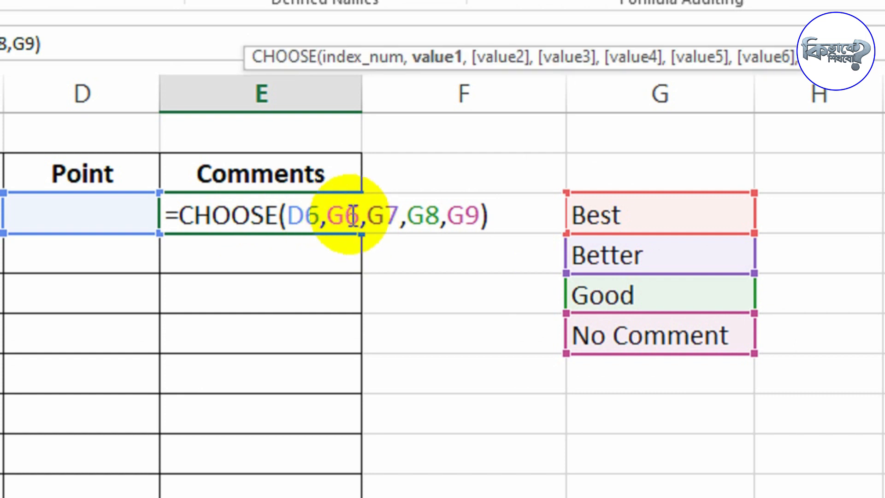
key("F4")
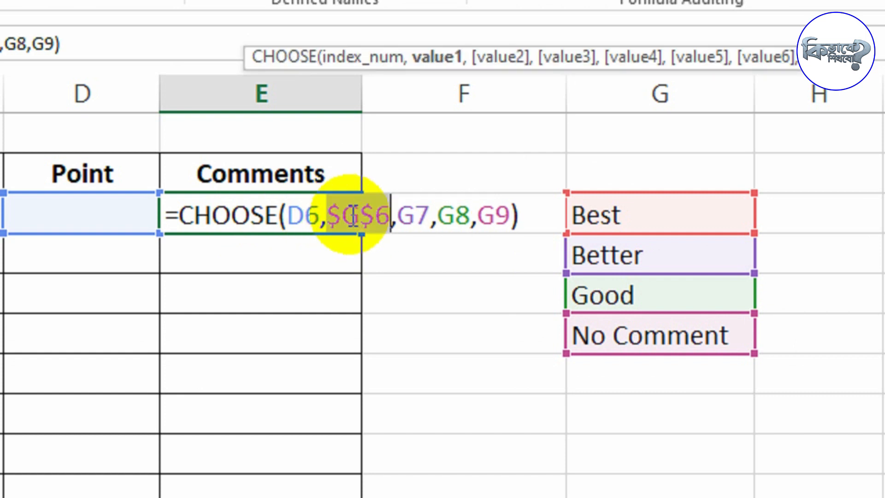
left_click(419, 223)
key("F4")
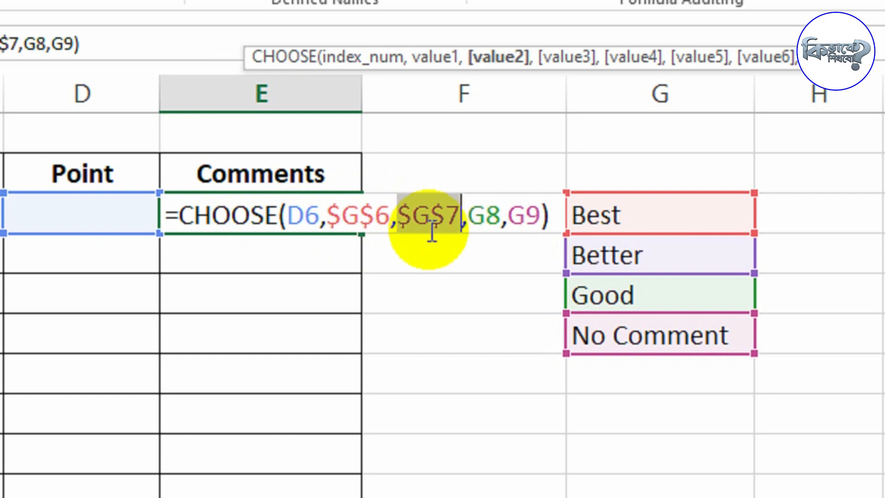
left_click(481, 217)
key("F4")
left_click(556, 215)
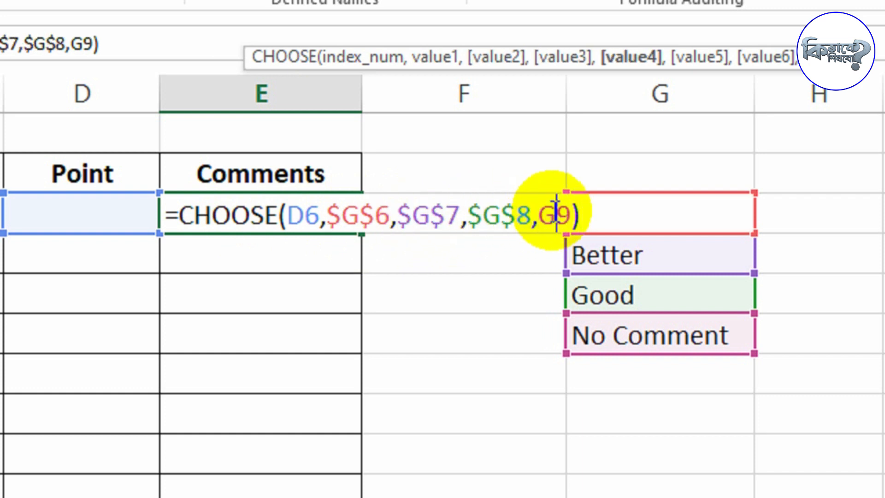
key("F4")
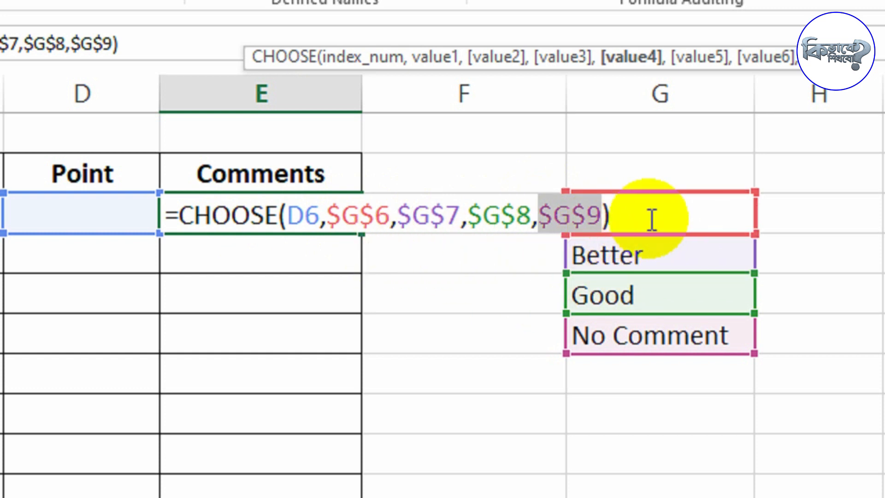
left_click(317, 218)
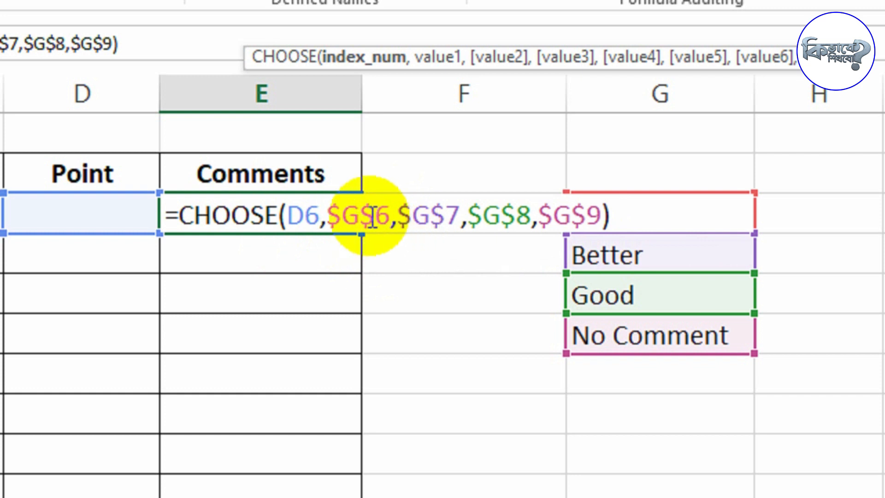
left_click_drag(412, 214, 430, 214)
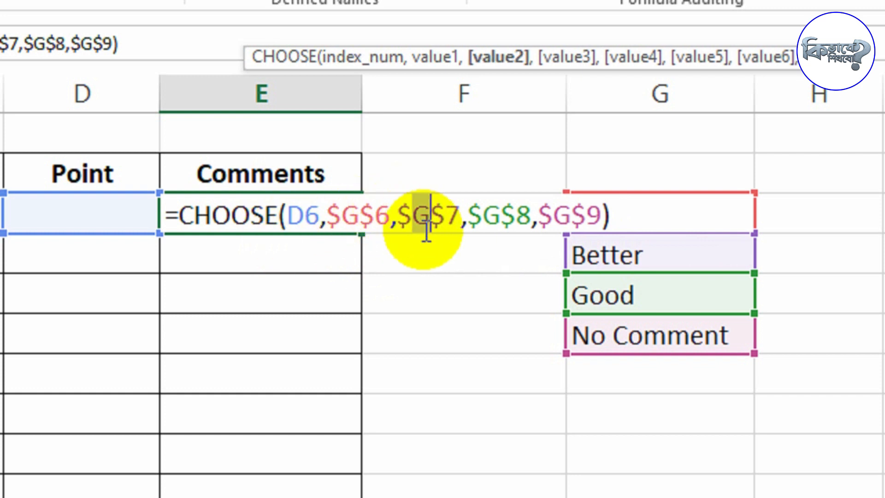
left_click(505, 210)
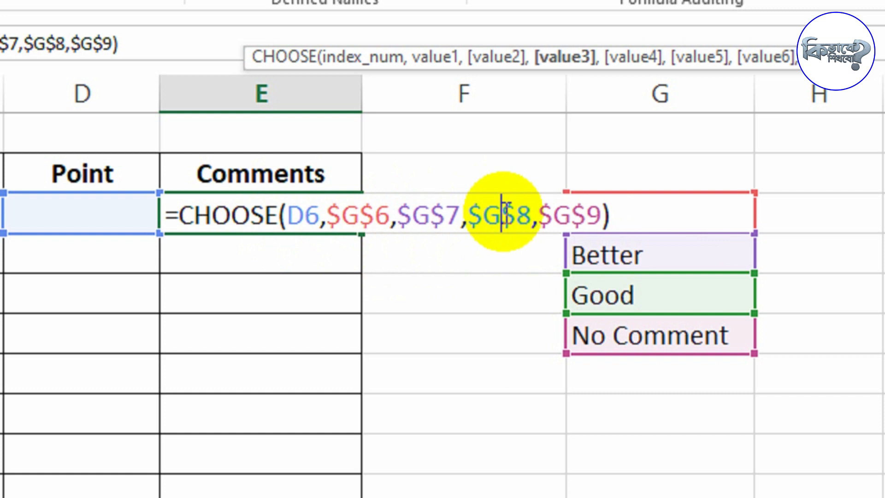
left_click(554, 213)
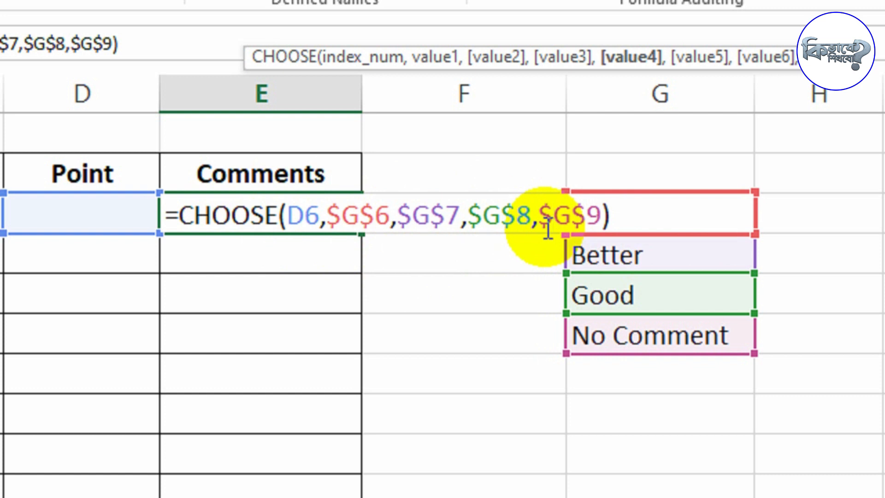
key("Return")
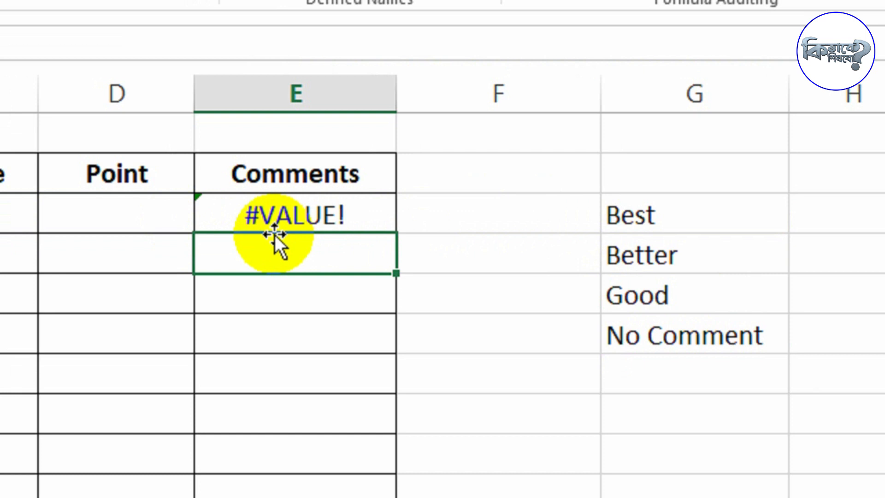
- Try point values 1, 2, 3 and 4 in turn in D6 to test the comment result
left_click(118, 211)
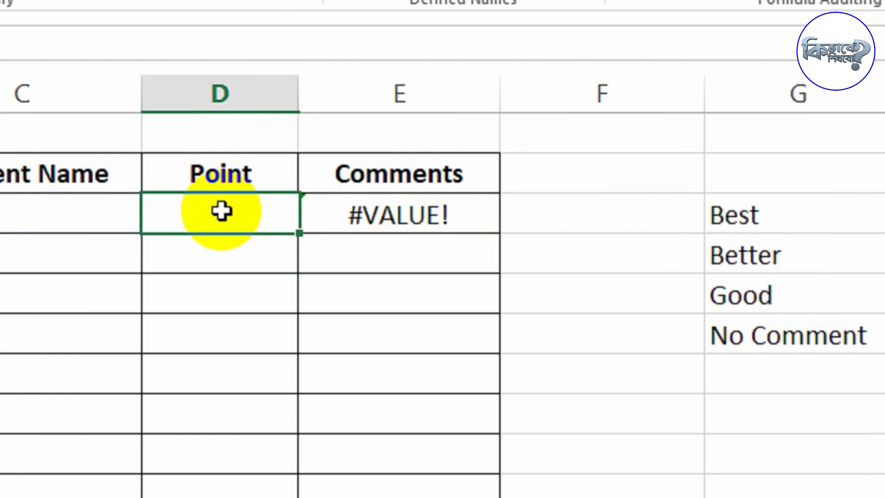
type("1")
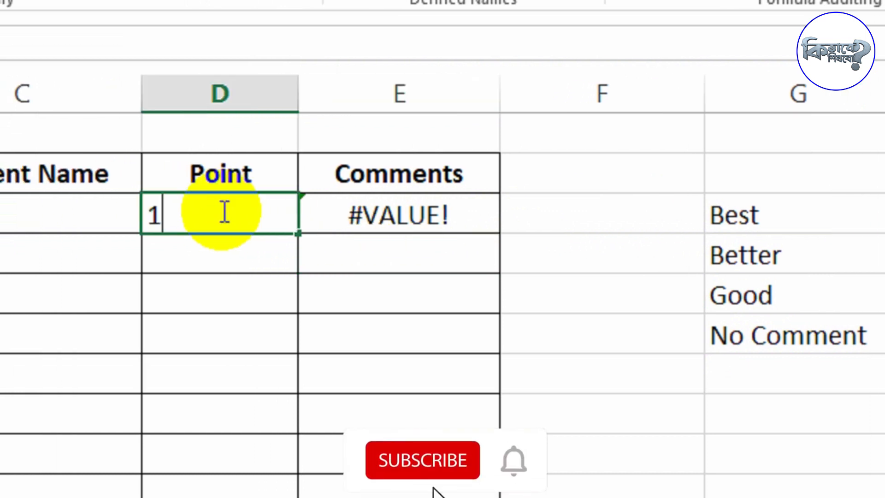
key("Return")
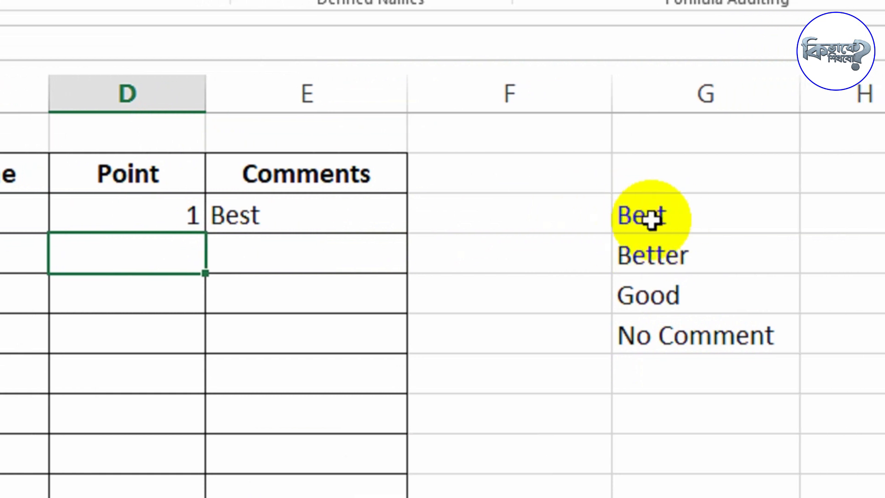
left_click(154, 214)
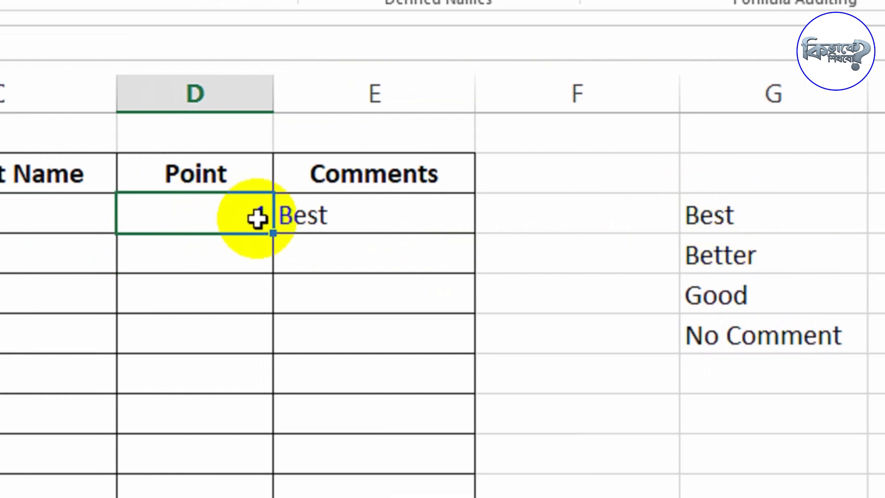
type("2")
key("Return")
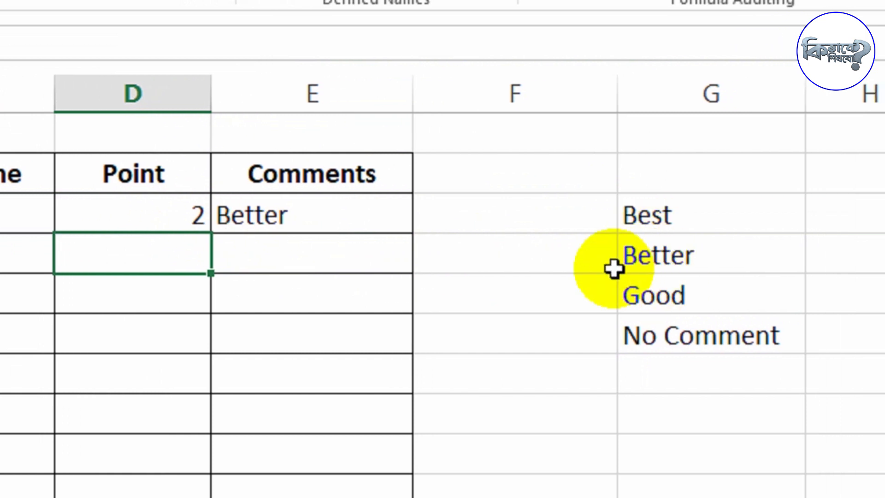
left_click(199, 218)
type("3")
key("Return")
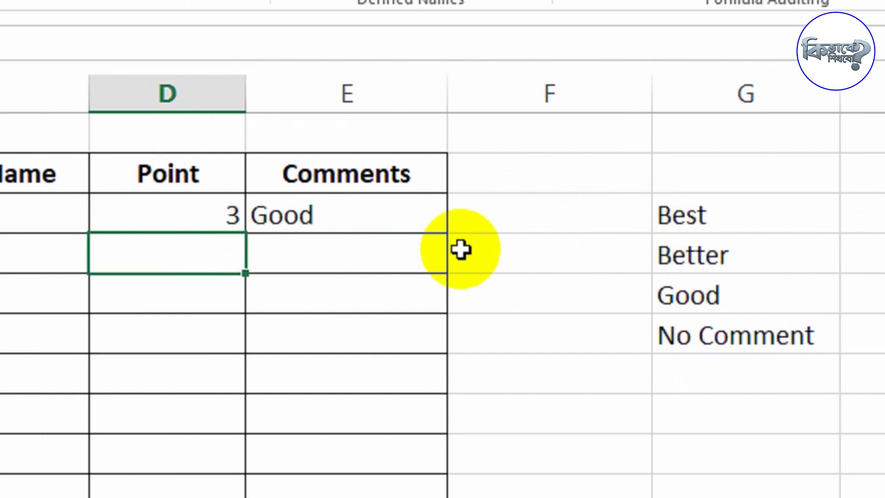
left_click(212, 226)
type("4")
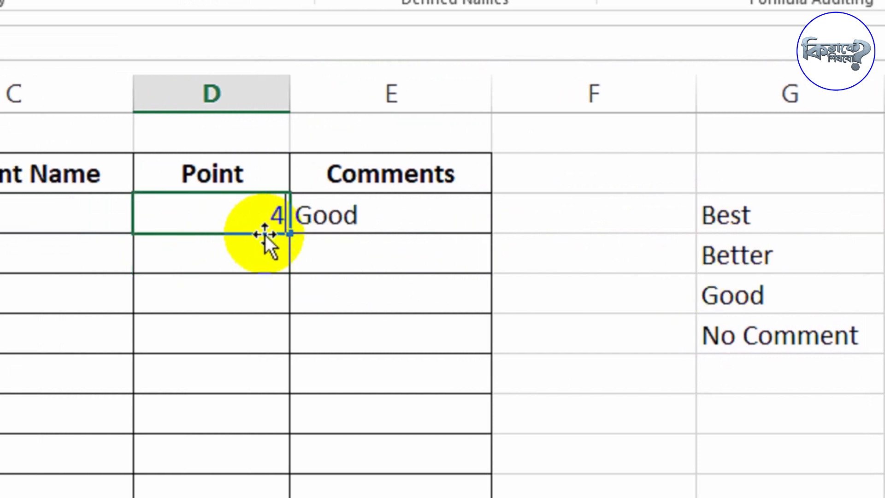
key("Return")
- Set the point in D6 to 1
left_click(259, 213)
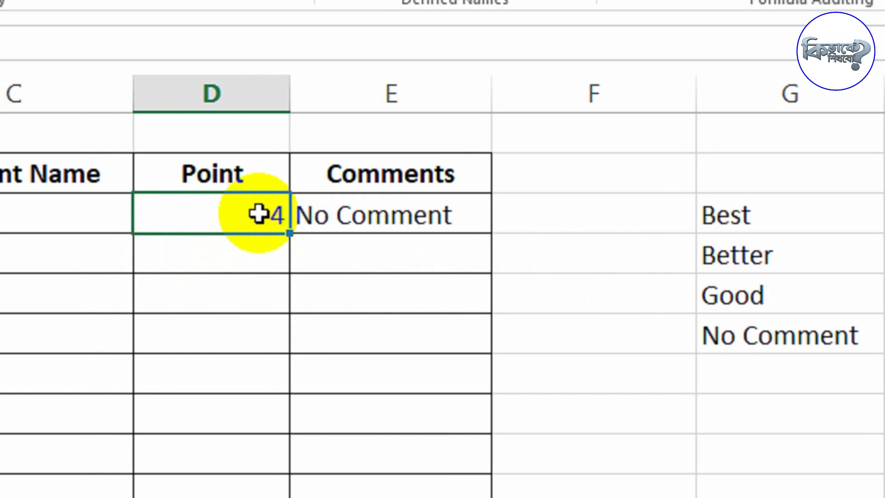
type("1")
key("ctrl+Return")
- Fill the CHOOSE comment formula and the point value down the table through row 14
left_click(359, 226)
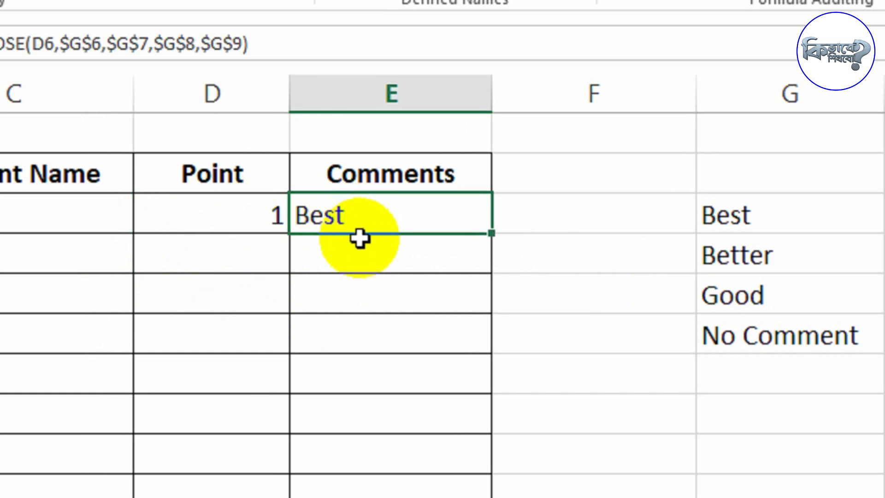
left_click_drag(491, 231, 458, 349)
left_click(230, 88)
left_click(228, 54)
left_click_drag(286, 148, 303, 449)
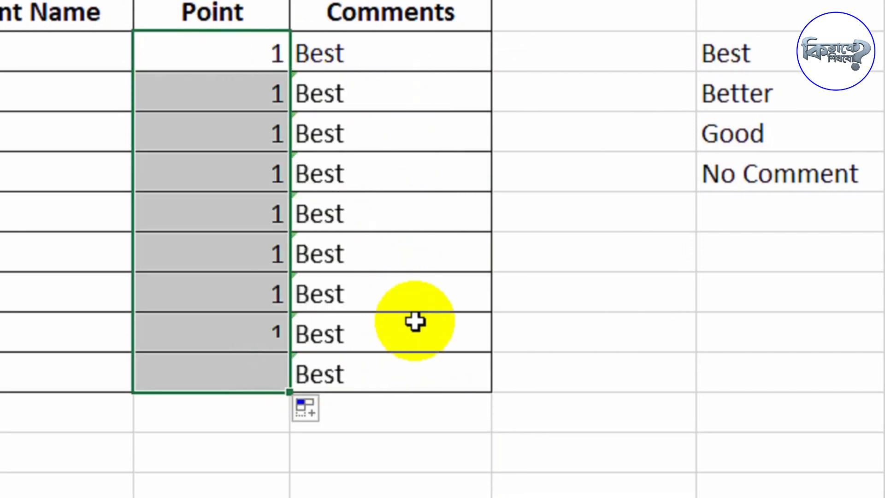
left_click(374, 184)
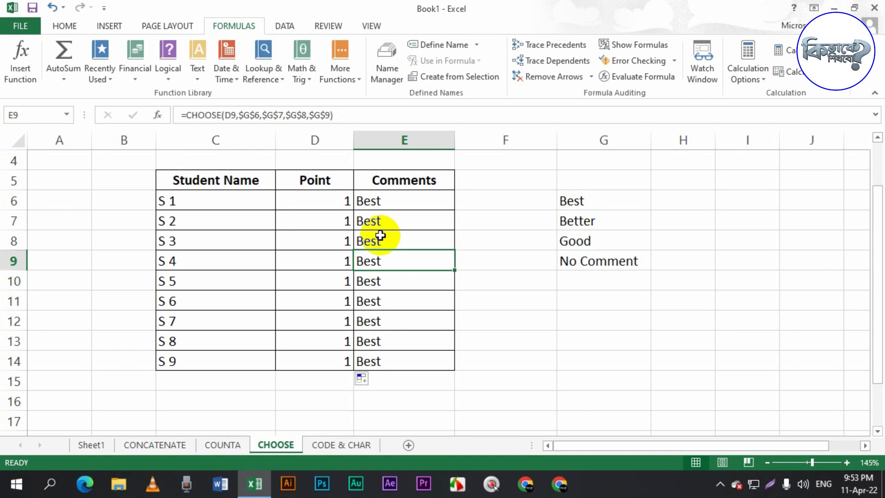
- Switch to the CODE & CHAR sheet and clear the codes in F7:F14
left_click(326, 444)
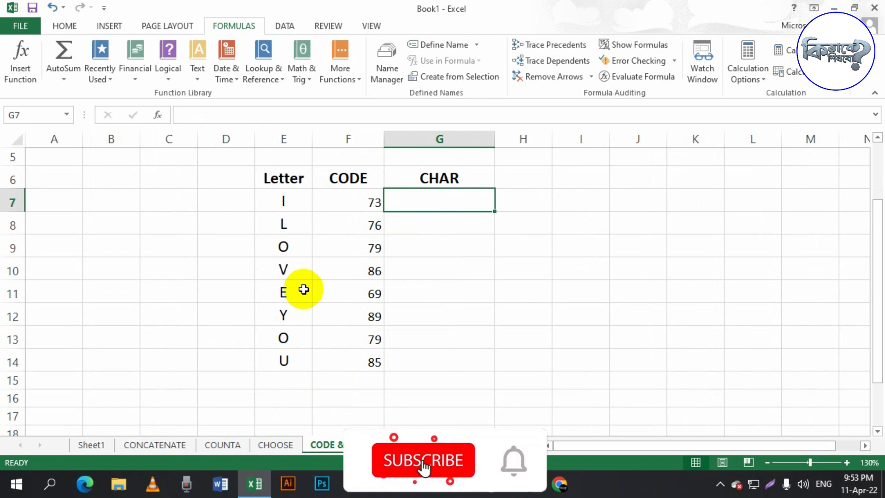
left_click_drag(349, 201, 362, 357)
key("Delete")
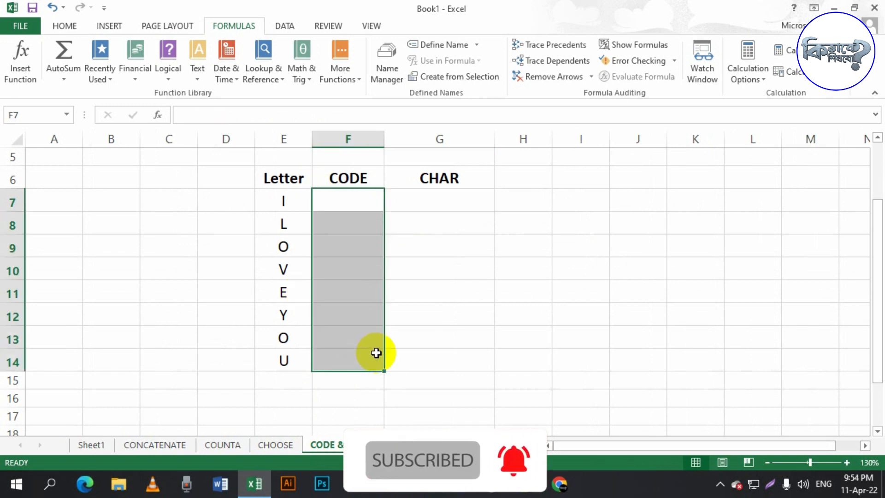
left_click(439, 300)
left_click(361, 201)
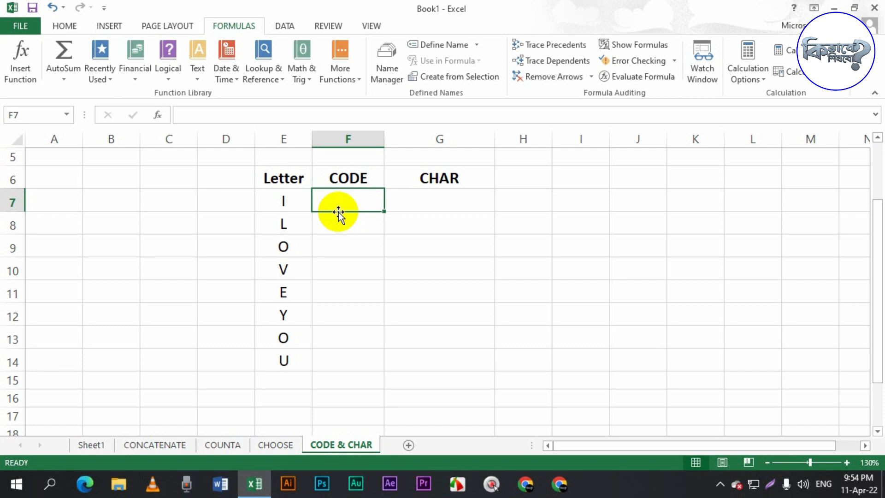
- Enter =CODE(E7) in F7, picking the letter cell I
type("=")
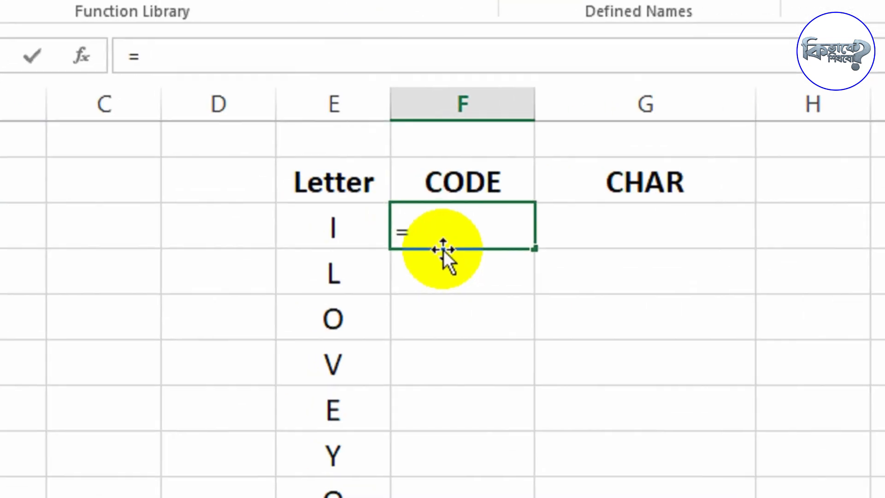
type("cod")
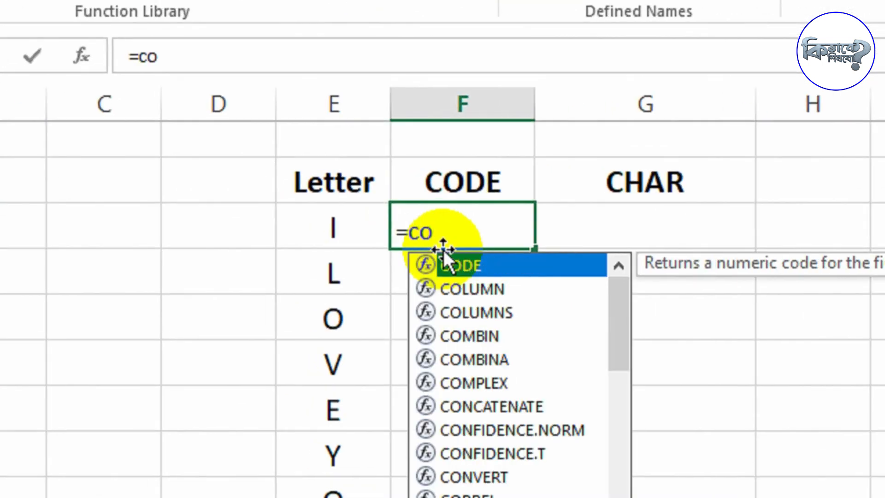
double_click(443, 251)
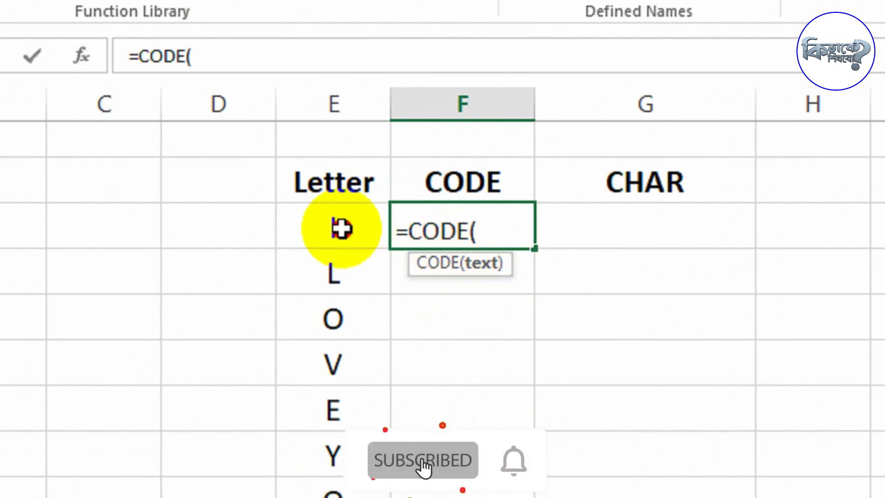
left_click(309, 249)
type(")")
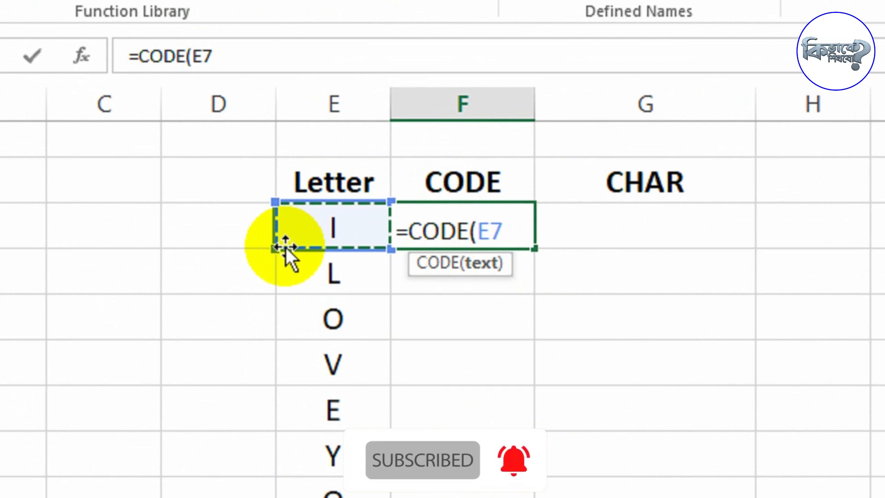
key("Return")
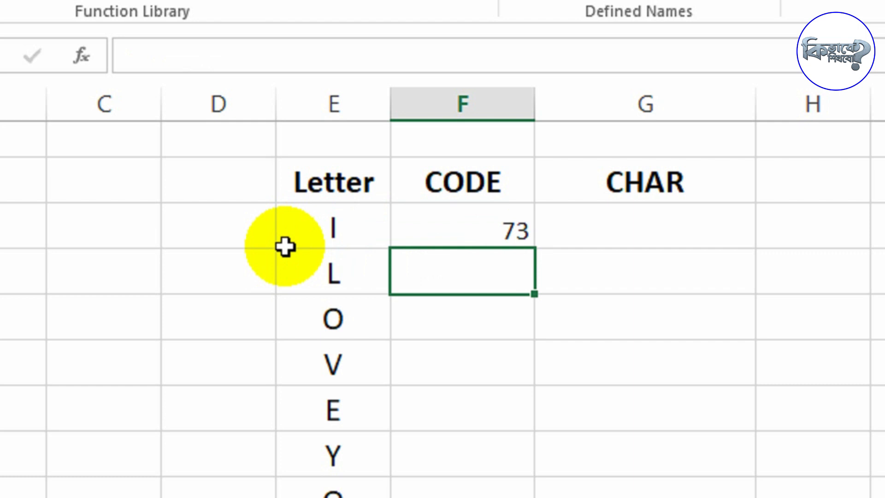
- Fill the CODE formula down through F14 for all the letters
left_click(465, 237)
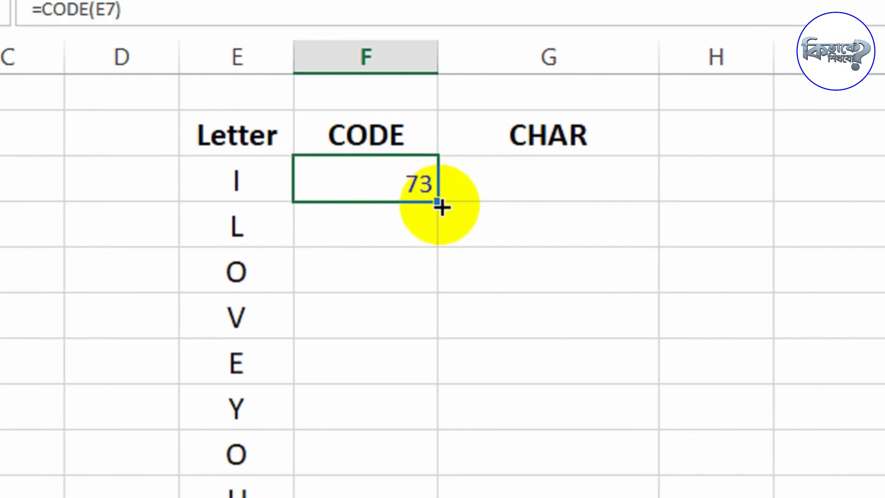
double_click(438, 203)
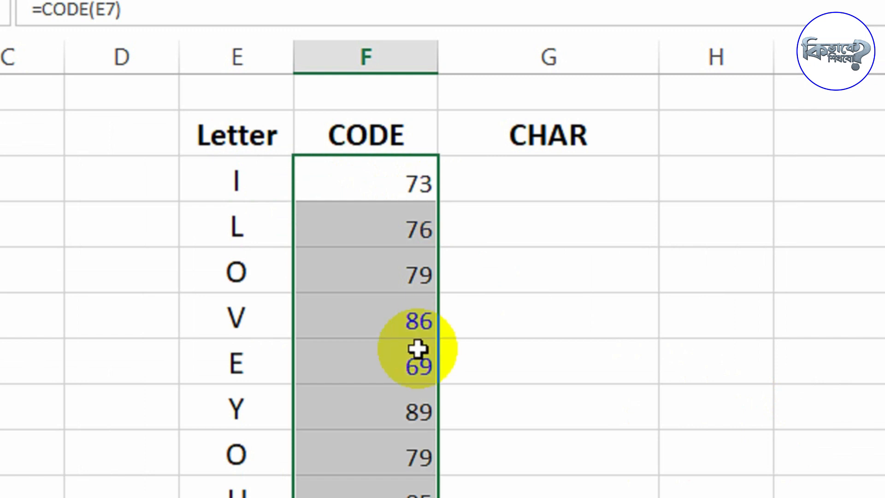
left_click(414, 359)
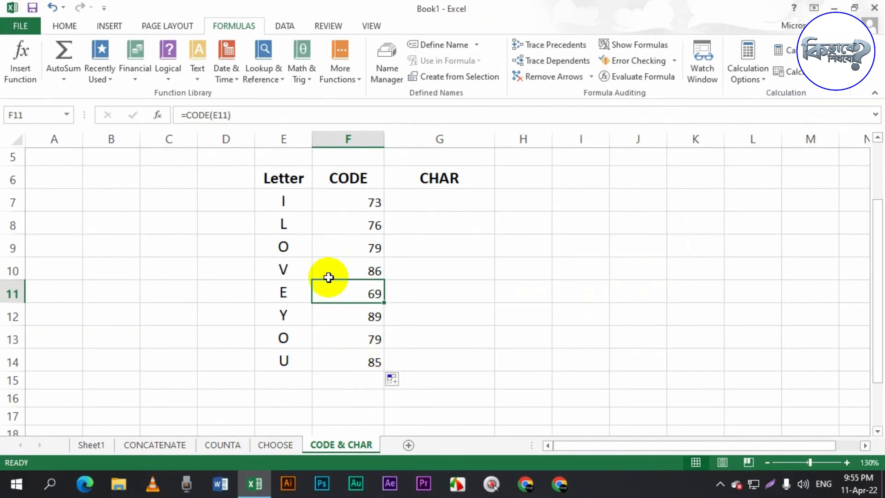
left_click(381, 361)
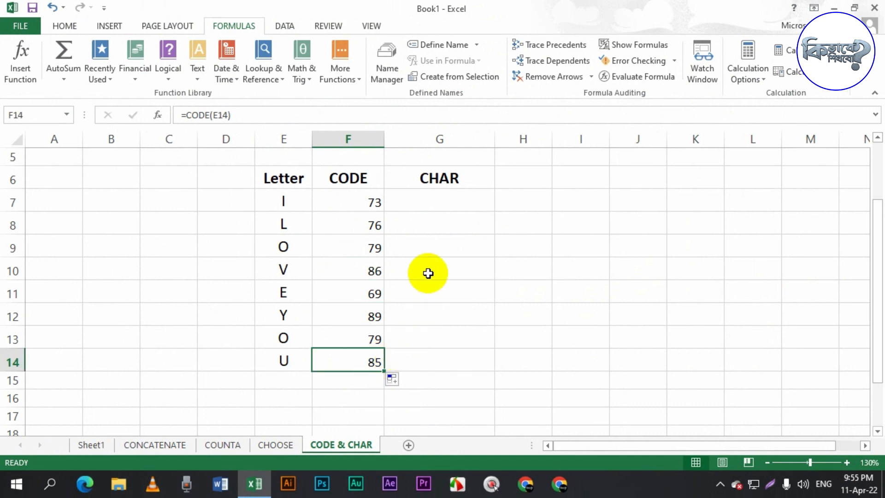
left_click_drag(361, 202, 354, 351)
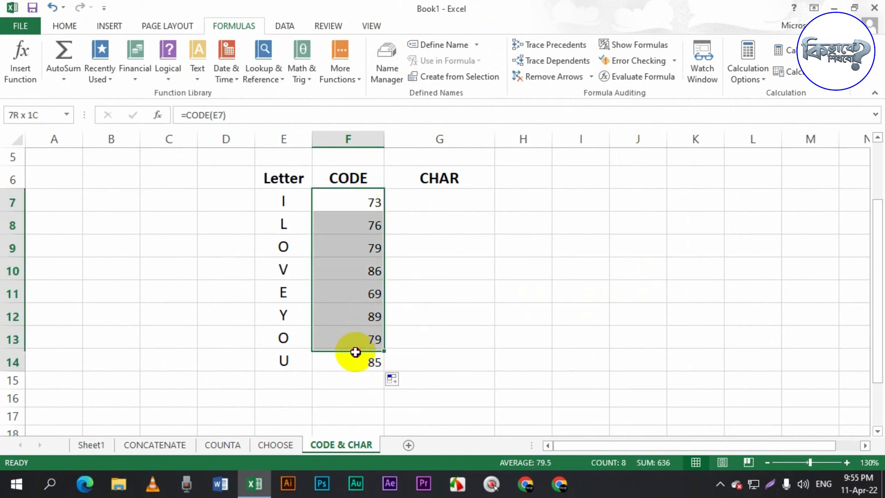
left_click(439, 284)
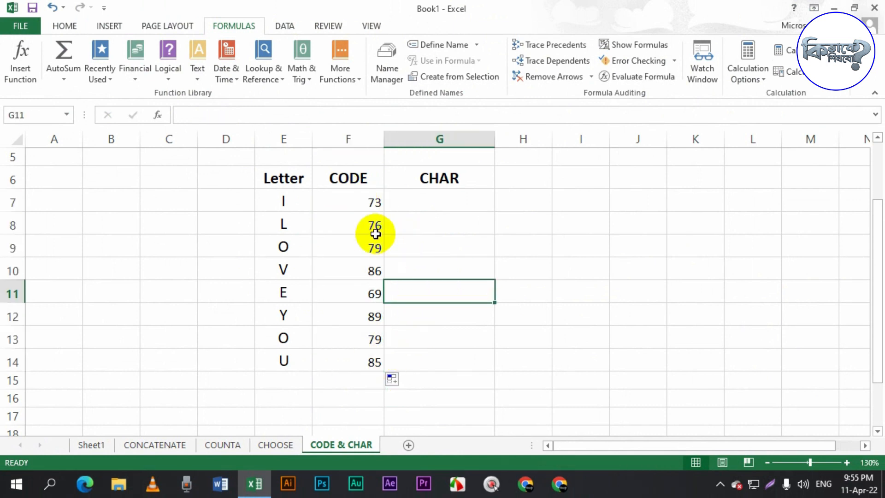
left_click_drag(358, 200, 358, 352)
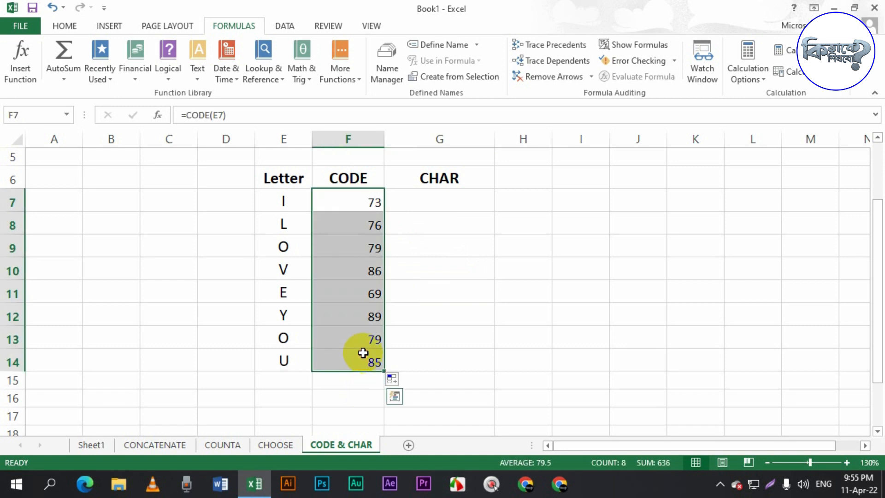
left_click(440, 207)
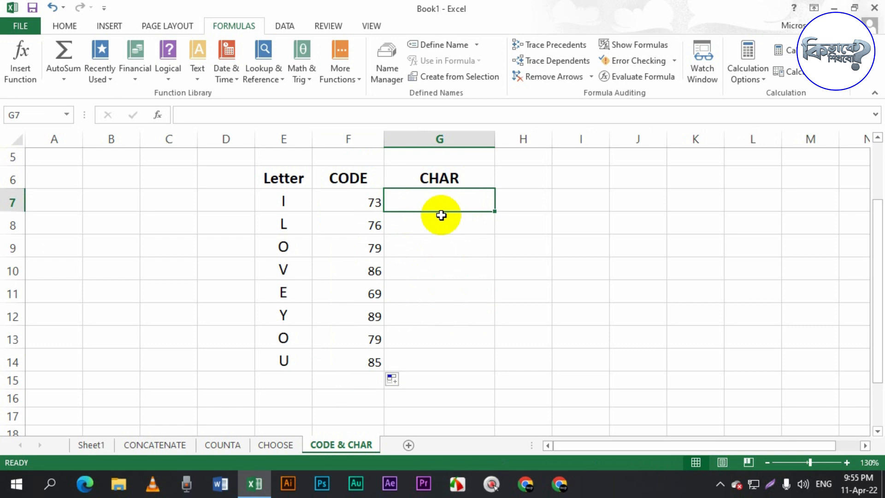
- Enter =CHAR(F7) in G7, referencing the first code cell
type("=")
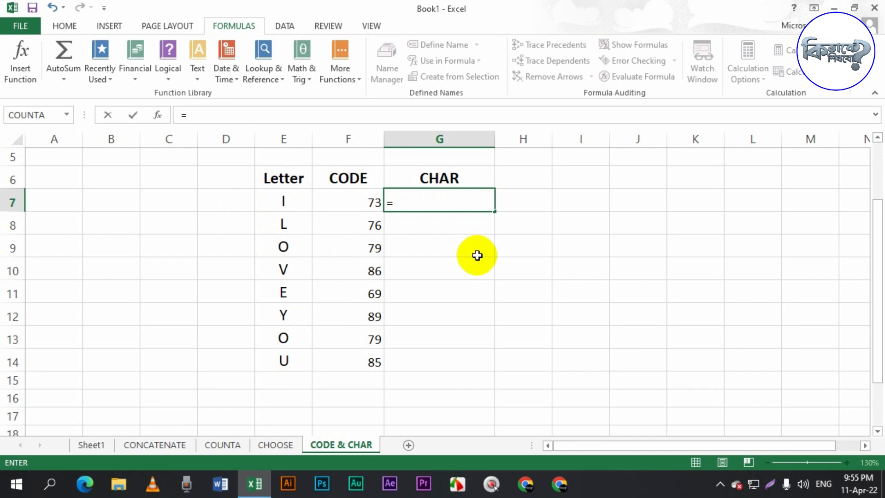
type("CH")
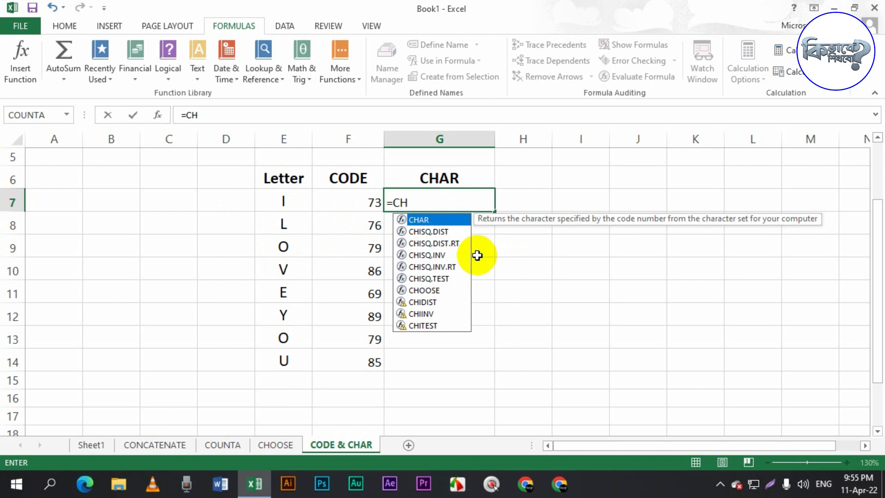
key("Tab")
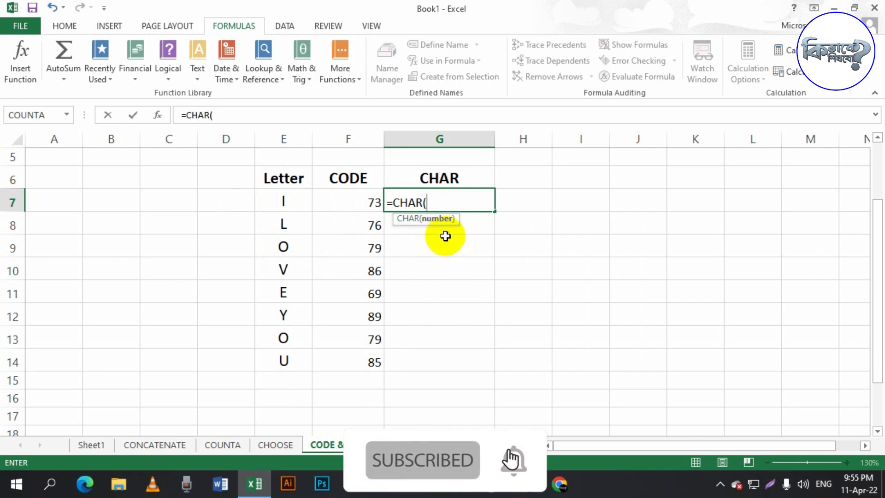
left_click(374, 204)
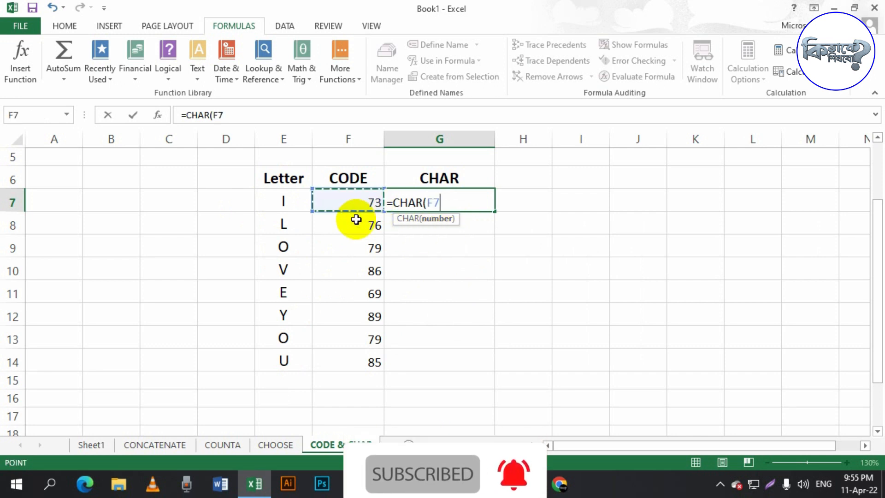
type(")")
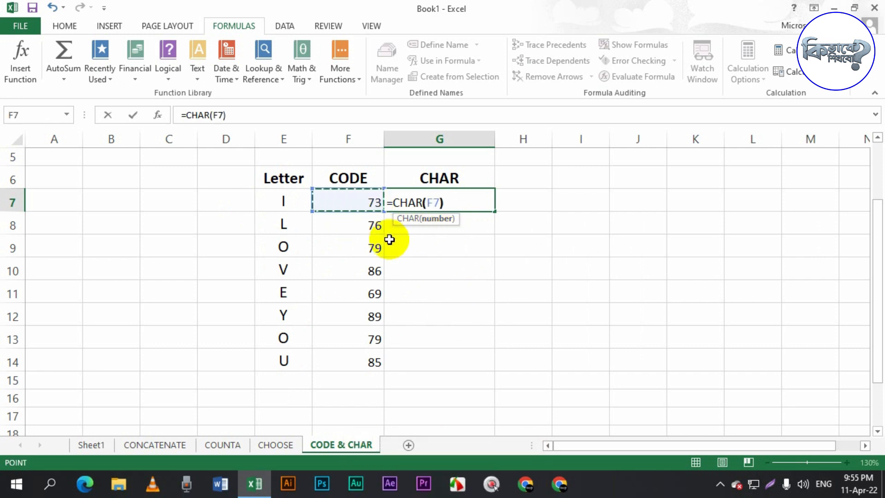
key("Return")
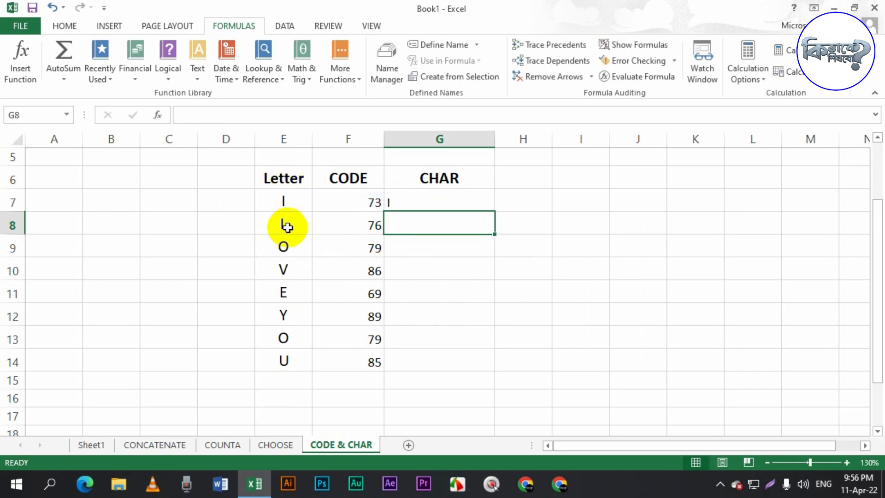
- Edit the G7 formula to append &CHAR(F8) after CHAR(F7)
left_click(283, 200)
left_click(428, 209)
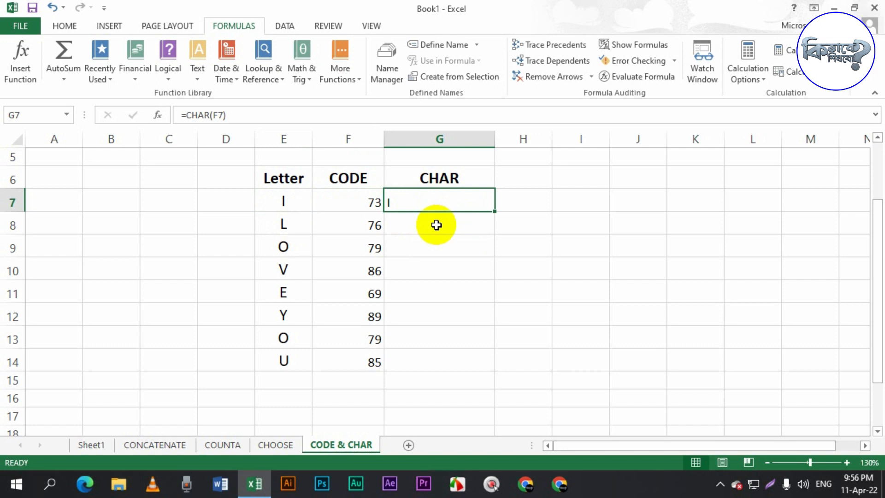
double_click(408, 205)
left_click(445, 203)
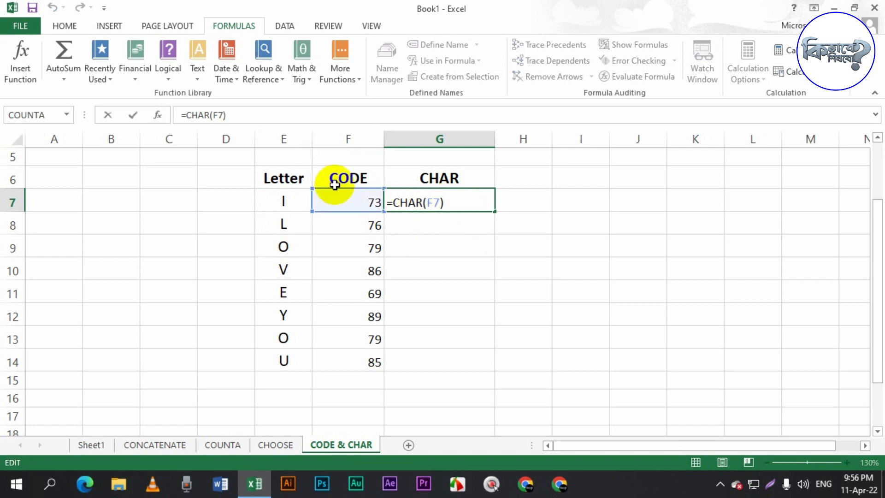
type(",")
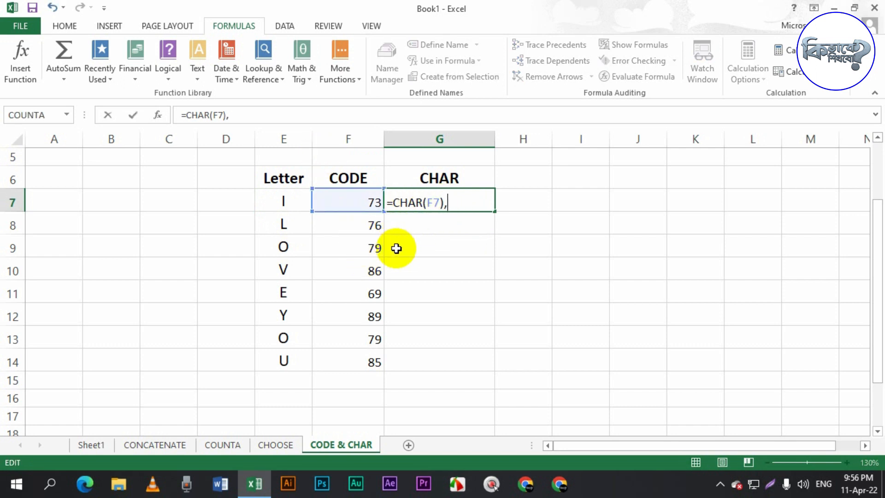
key("BackSpace")
type("&CH")
key("Tab")
left_click(372, 227)
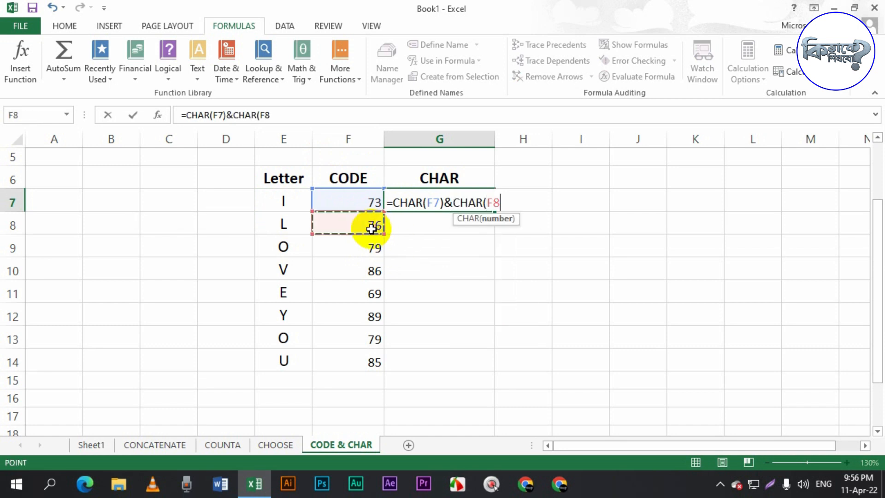
type(")")
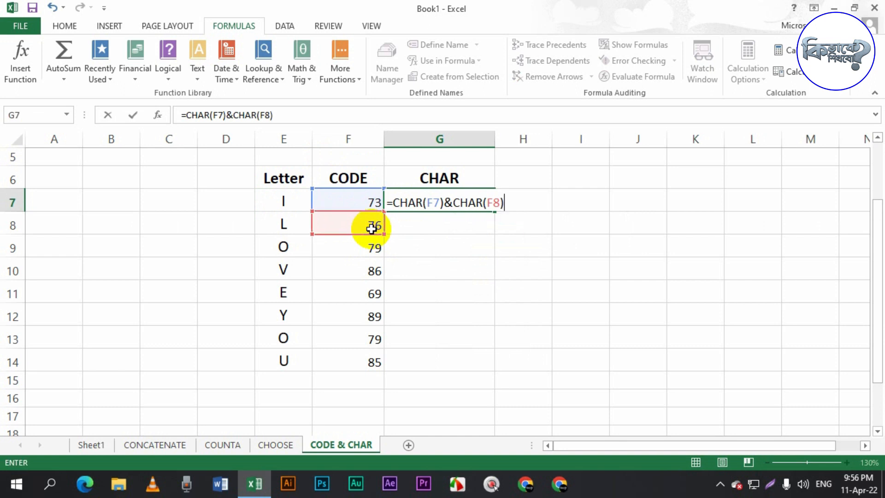
type("&CHAR(")
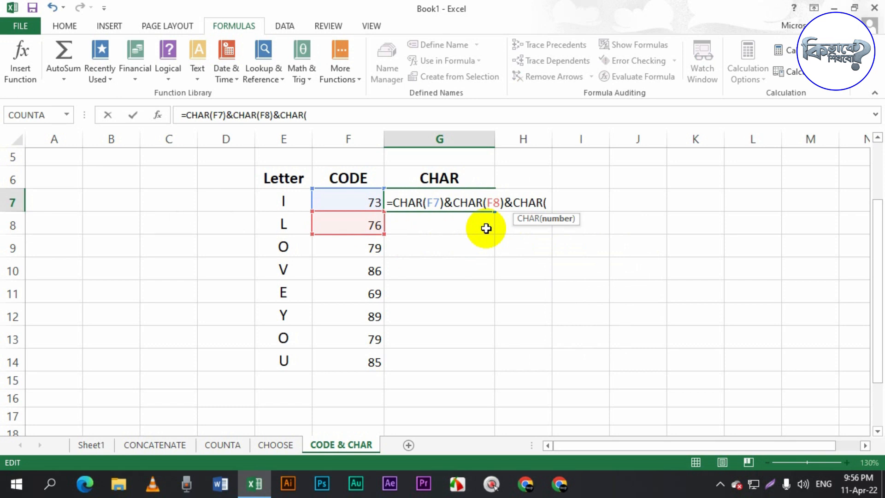
- Extend the G7 formula with &CHAR(F9) through &CHAR(F14) and confirm it
left_click(351, 251)
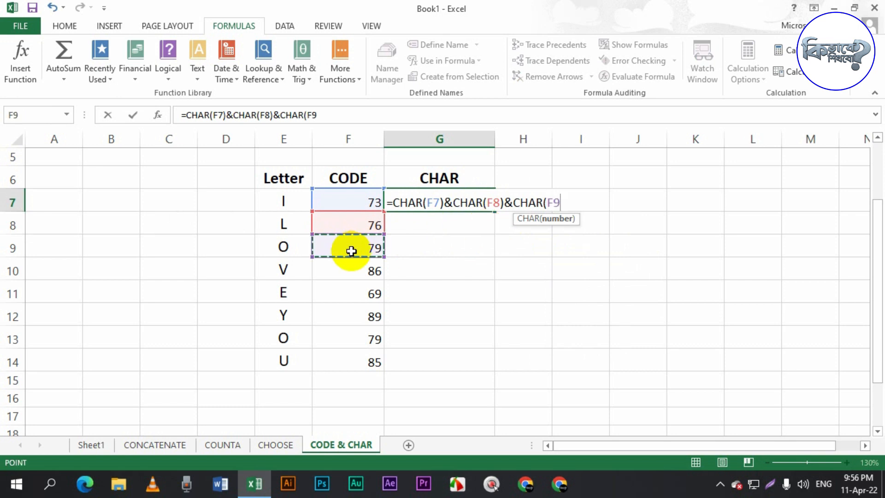
type(")&CH")
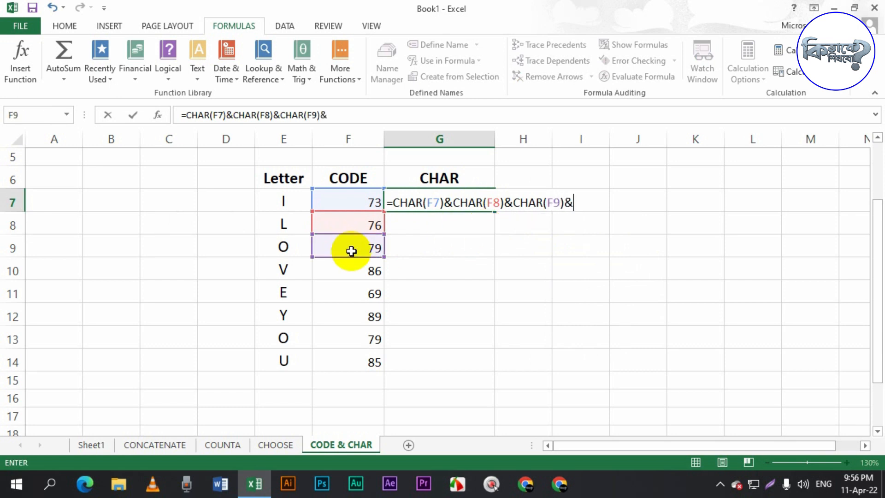
type("AR(")
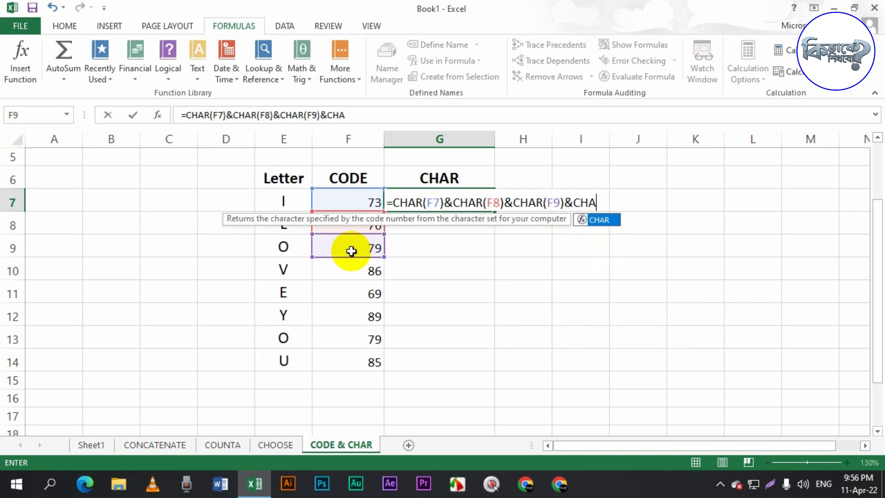
left_click(373, 271)
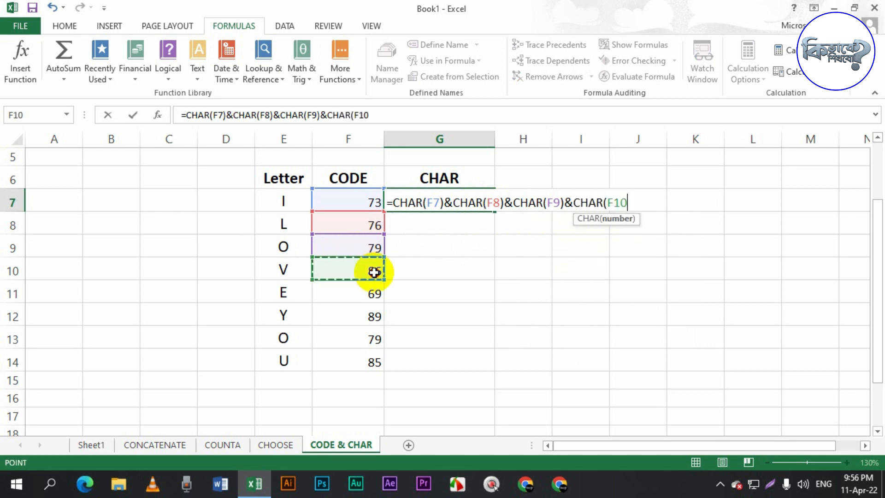
type(")")
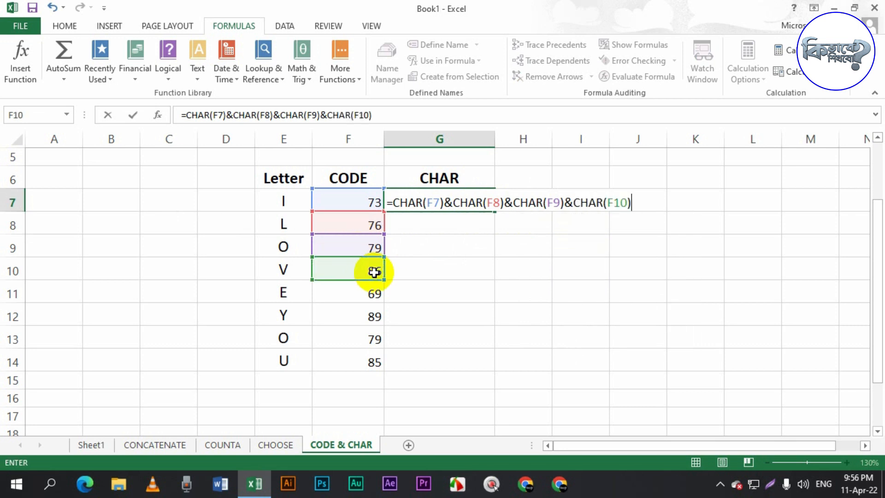
type("&CHAR(")
left_click(367, 289)
type(")&CHAR(")
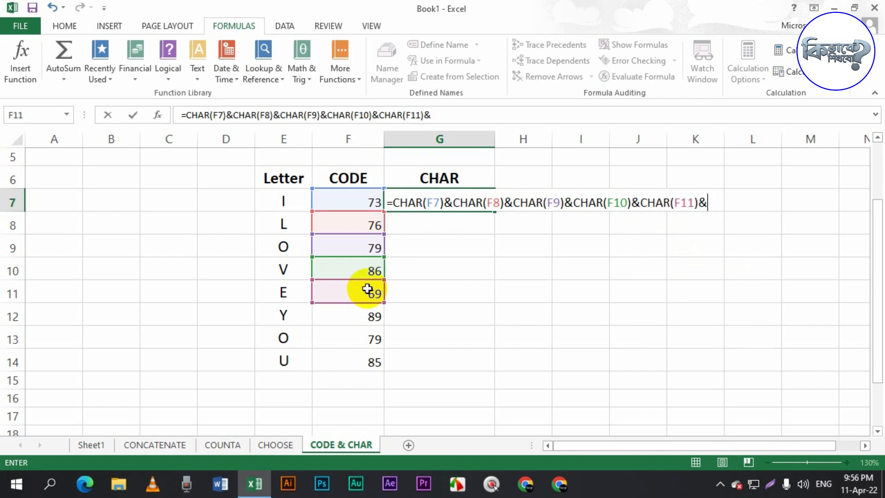
left_click(365, 317)
type(")&CHAR(")
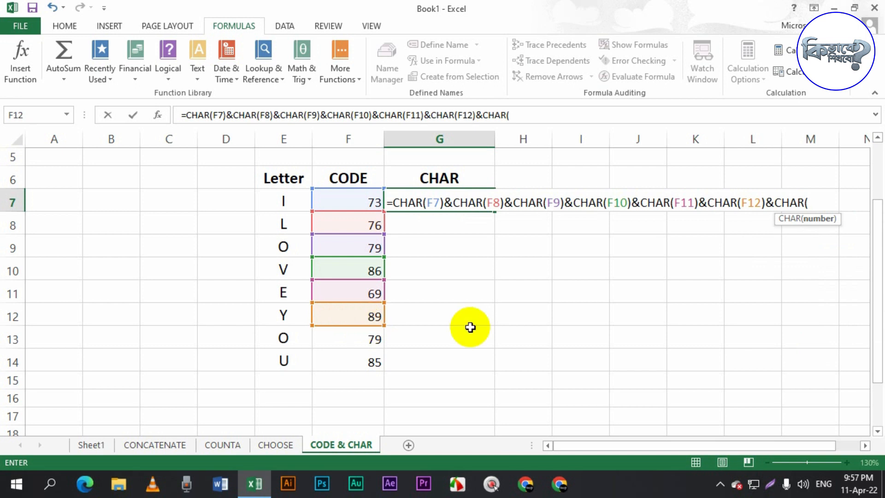
left_click(370, 340)
type(")&CHAR(")
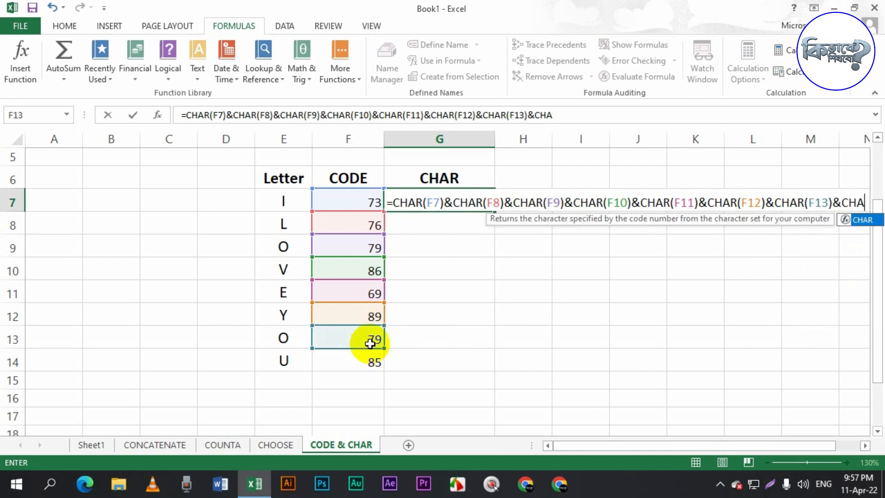
left_click(360, 366)
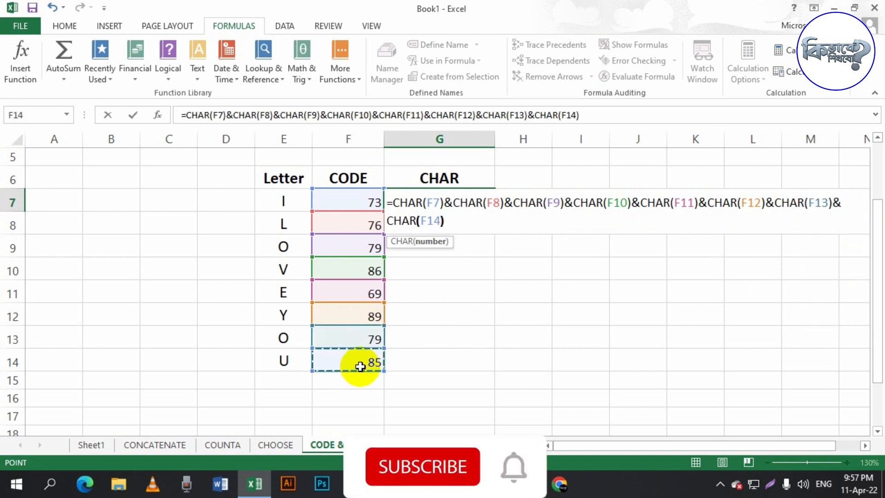
type(")")
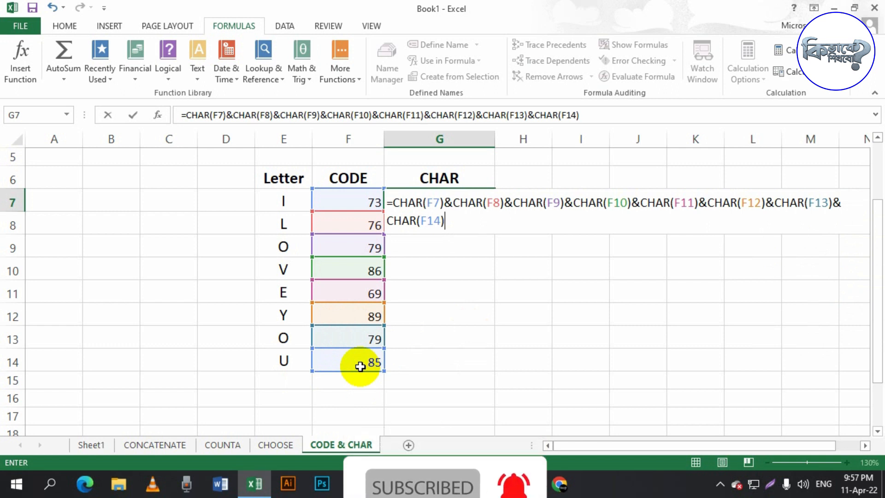
key("Return")
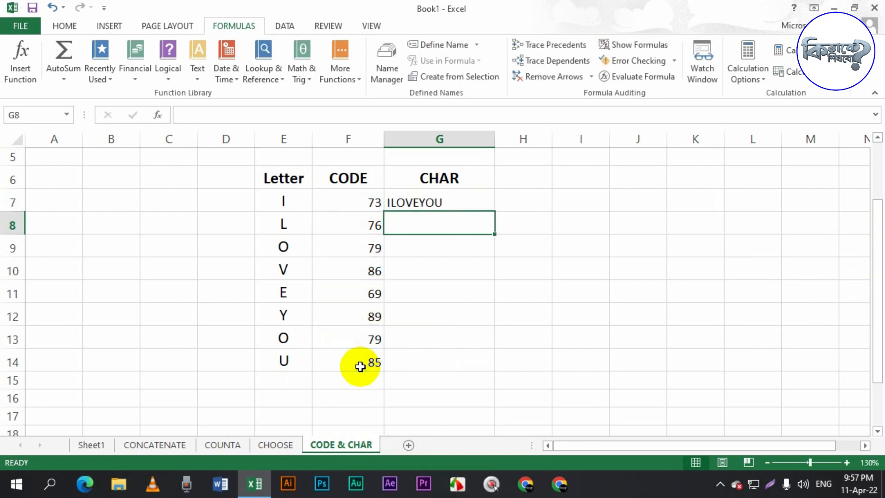
- Select the letters in E7:E14
left_click_drag(277, 197, 290, 351)
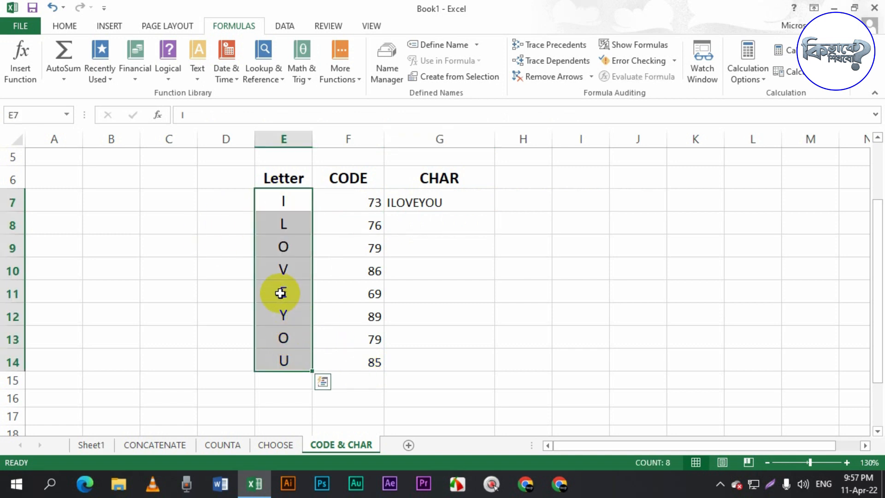